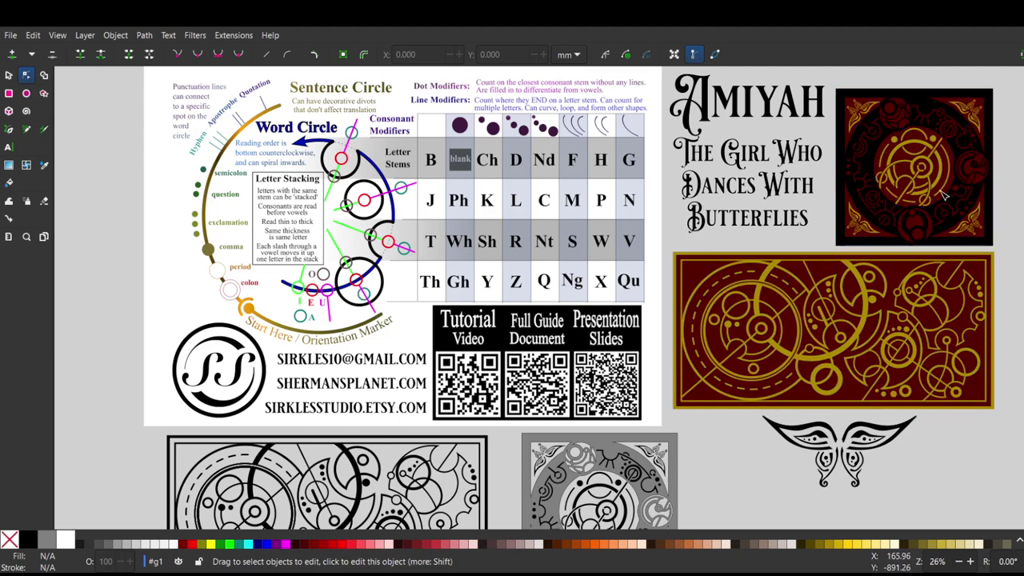
- Move the black ring frame and the dark red butterfly panel off the square artwork to separate its layers
click(8, 74)
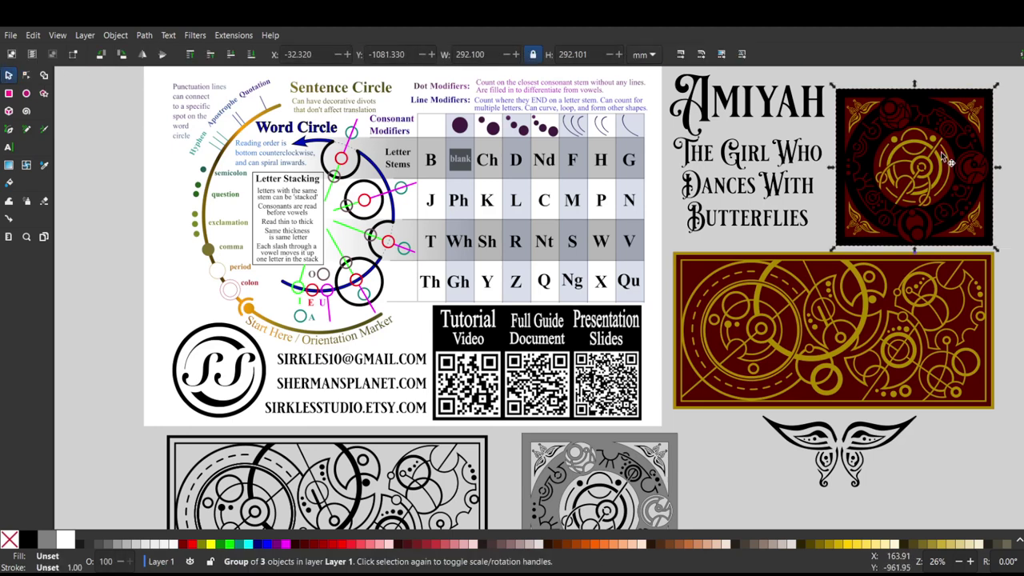
drag(940, 152, 843, 144)
click(915, 141)
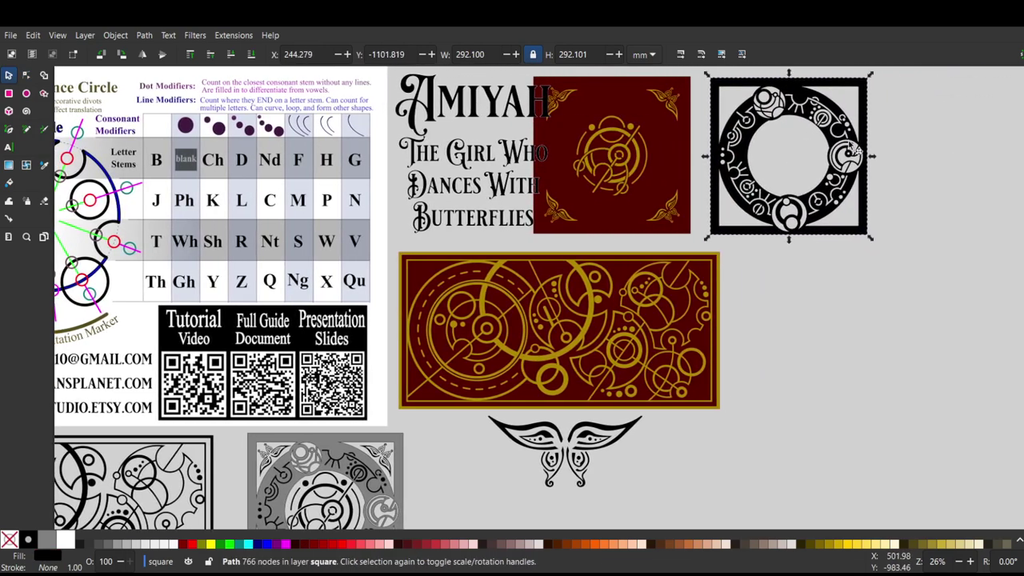
drag(613, 174, 894, 328)
- Examine the corner butterflies and the central circular design cut into the dark red panel
scroll(939, 258, up, 6)
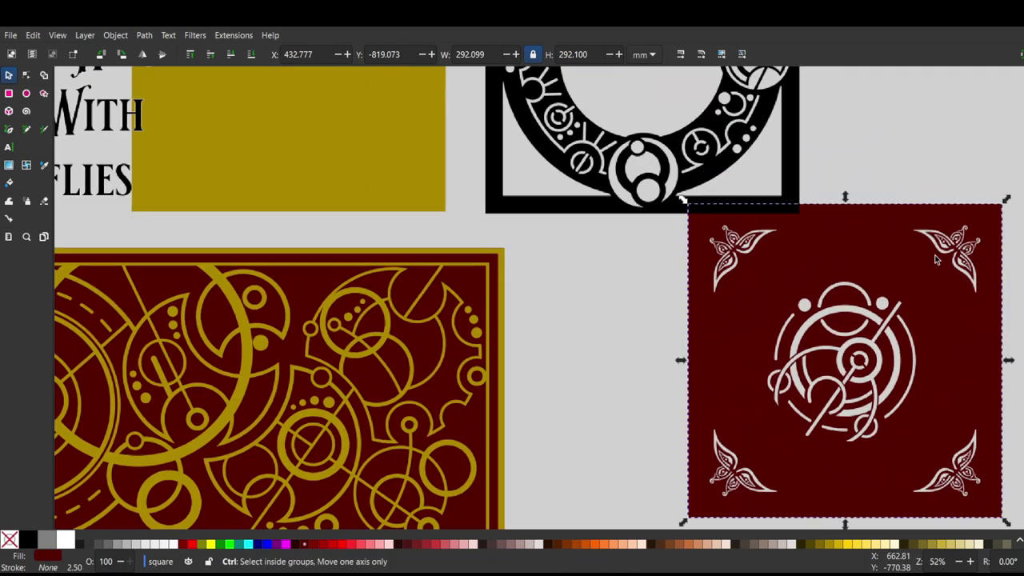
scroll(977, 235, right, 1)
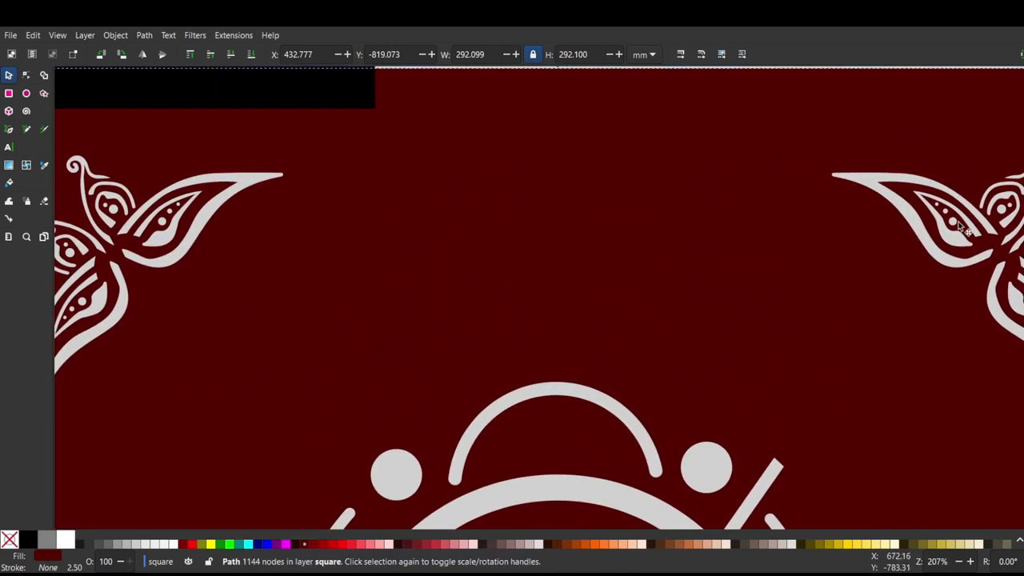
scroll(840, 336, down, 3)
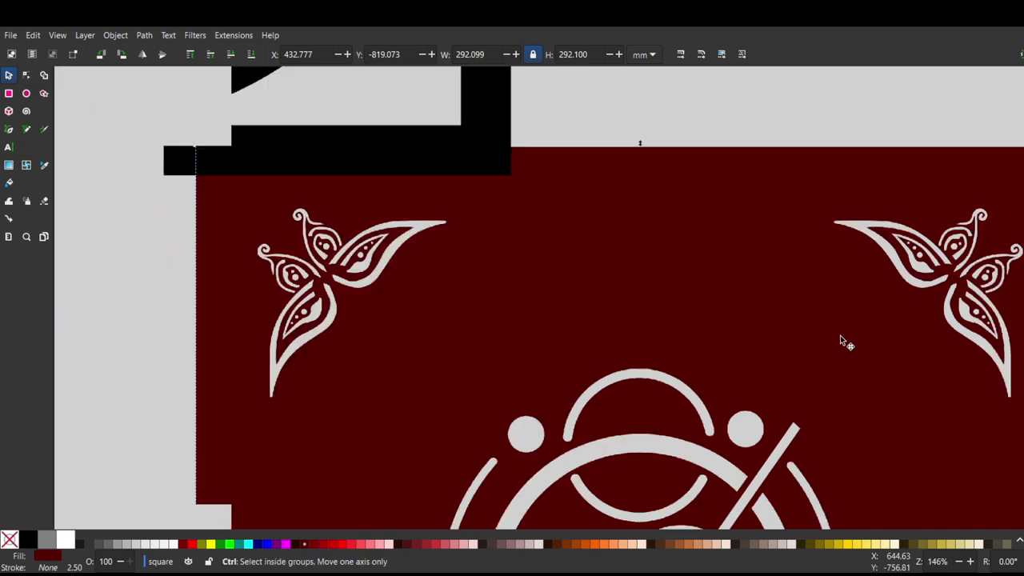
scroll(840, 342, down, 1)
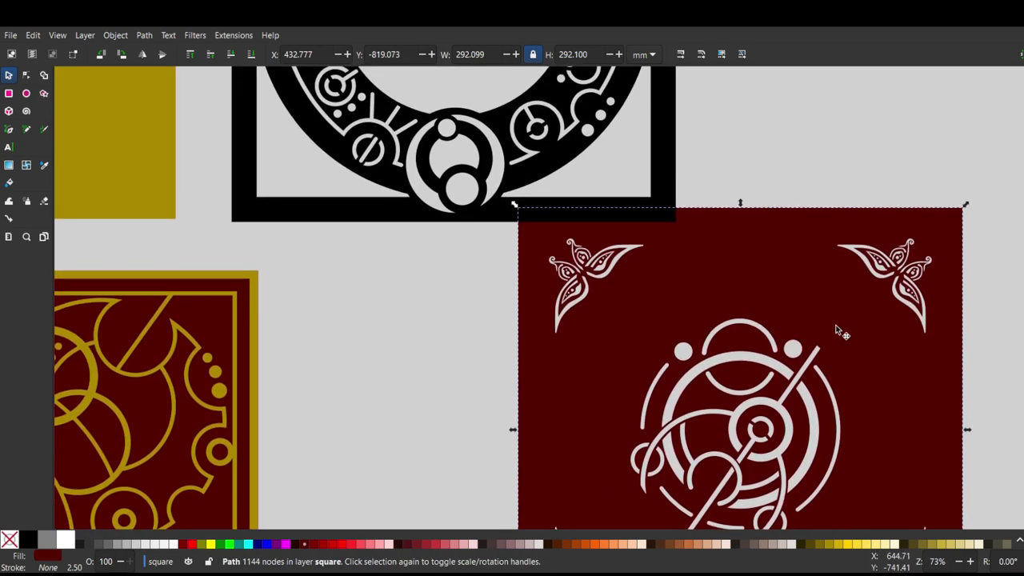
scroll(789, 345, up, 2)
scroll(789, 346, up, 2)
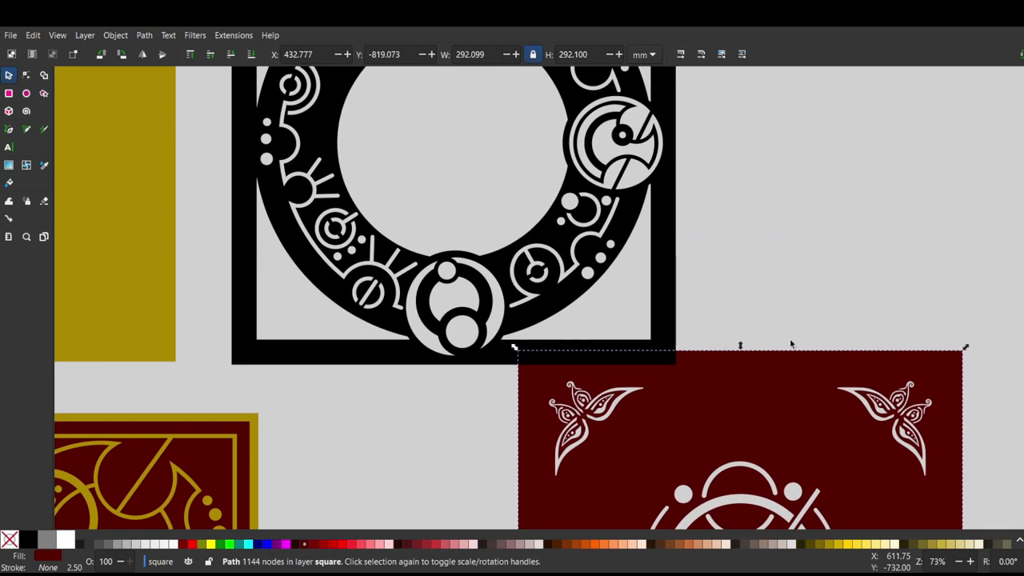
- Shift the black ring frame clear of the dark red panel and move the gold background square so it overlaps the frame
click(550, 256)
drag(550, 255, 609, 250)
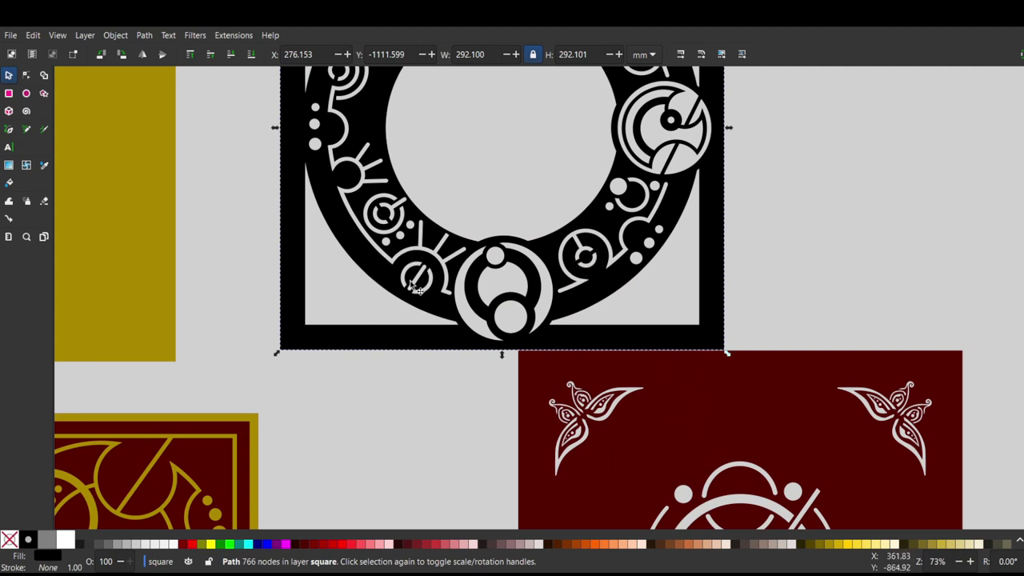
scroll(512, 284, up, 3)
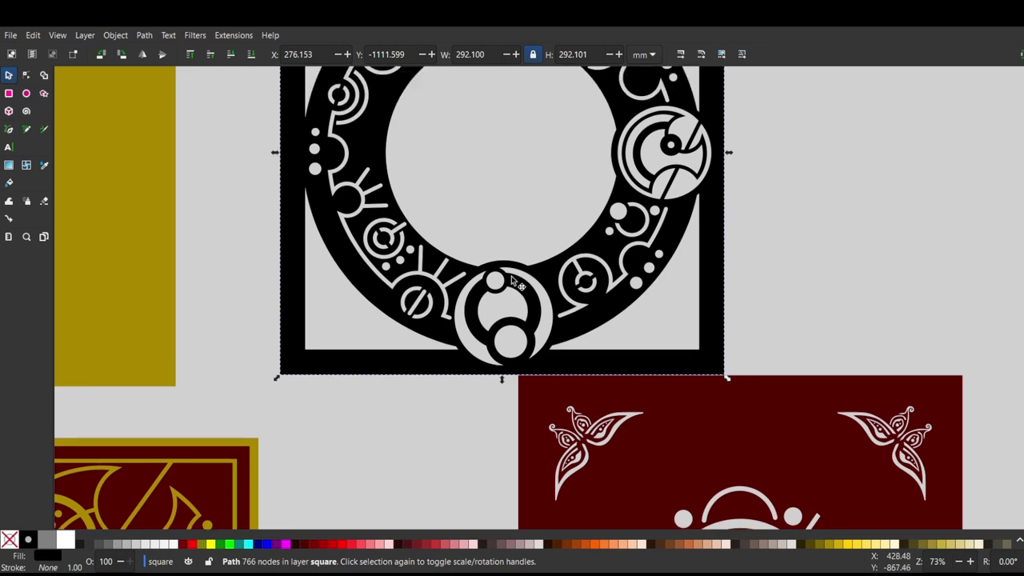
scroll(512, 280, down, 2)
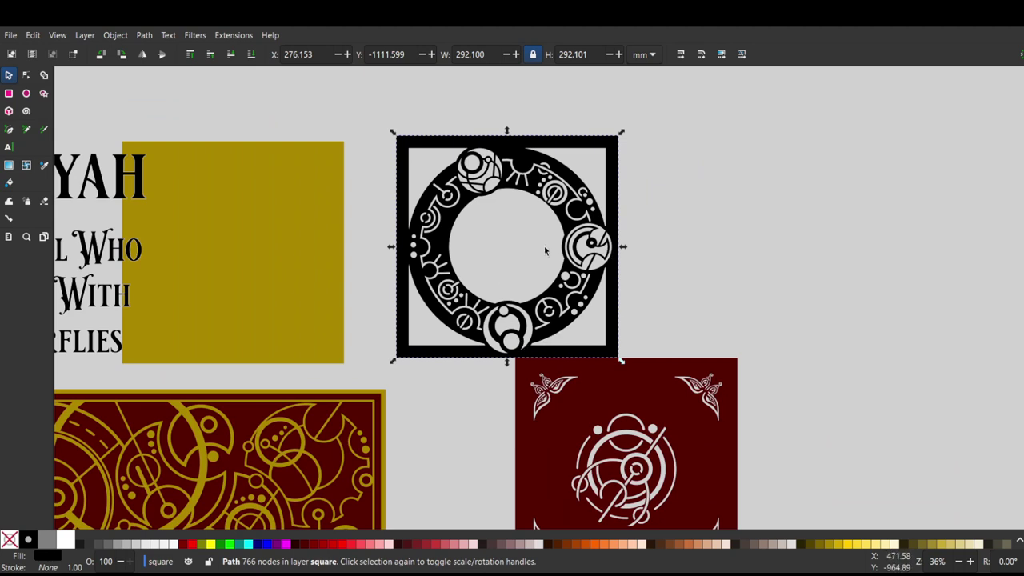
drag(338, 235, 498, 235)
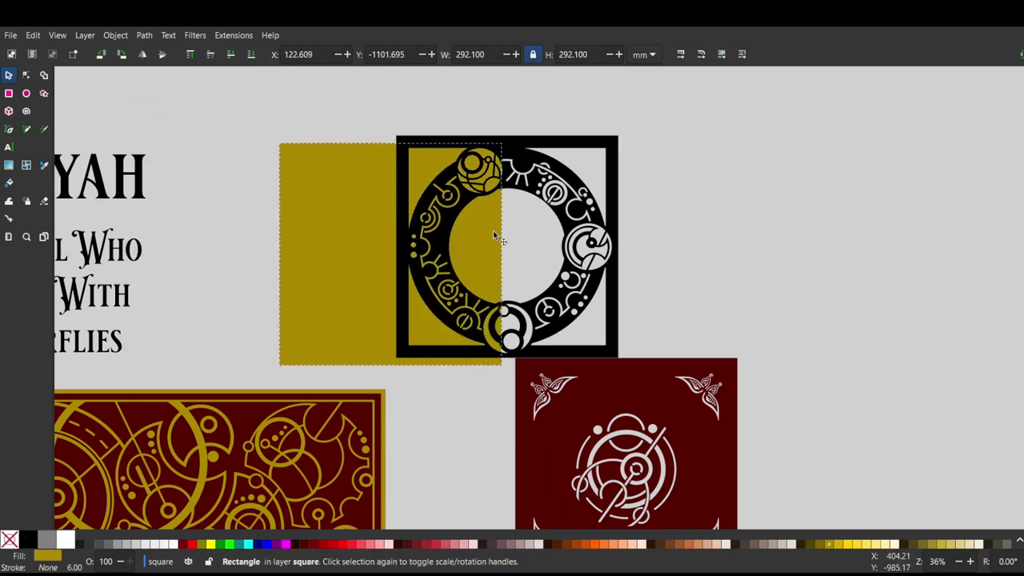
- Undo the layer moves of the square artwork
key(ctrl+z)
key(ctrl+z)
key(ctrl+z)
key(ctrl+z)
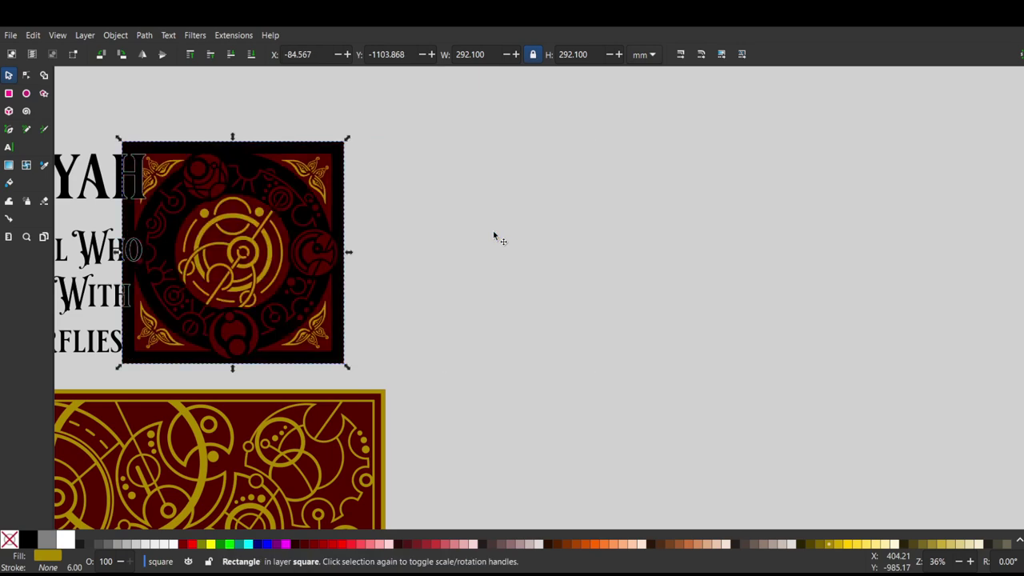
- Inspect the red and gold rectangular panel as a single path and compare it with its black line-art version
scroll(493, 230, down, 5)
scroll(492, 230, left, 10)
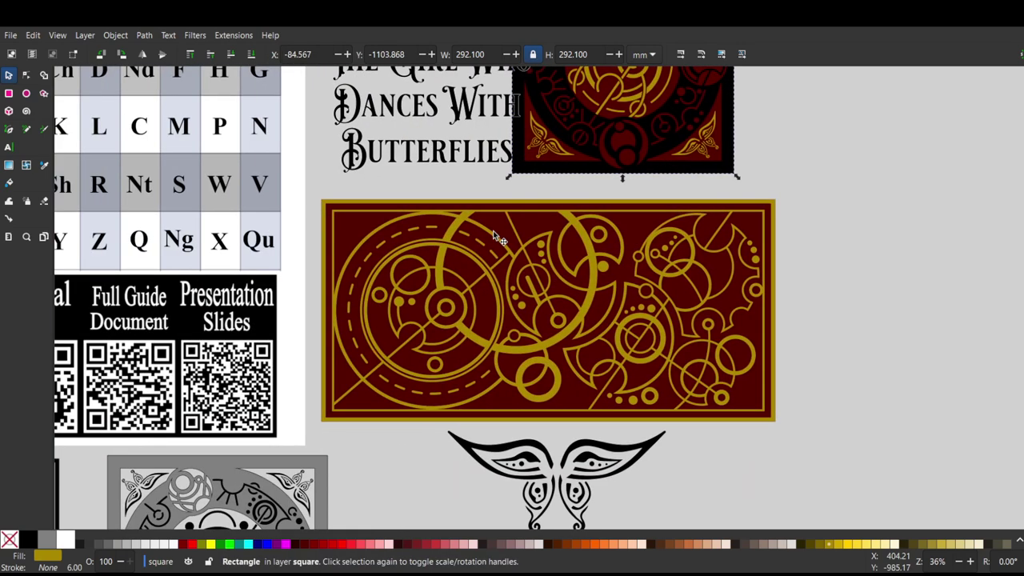
key(Escape)
drag(585, 246, 616, 260)
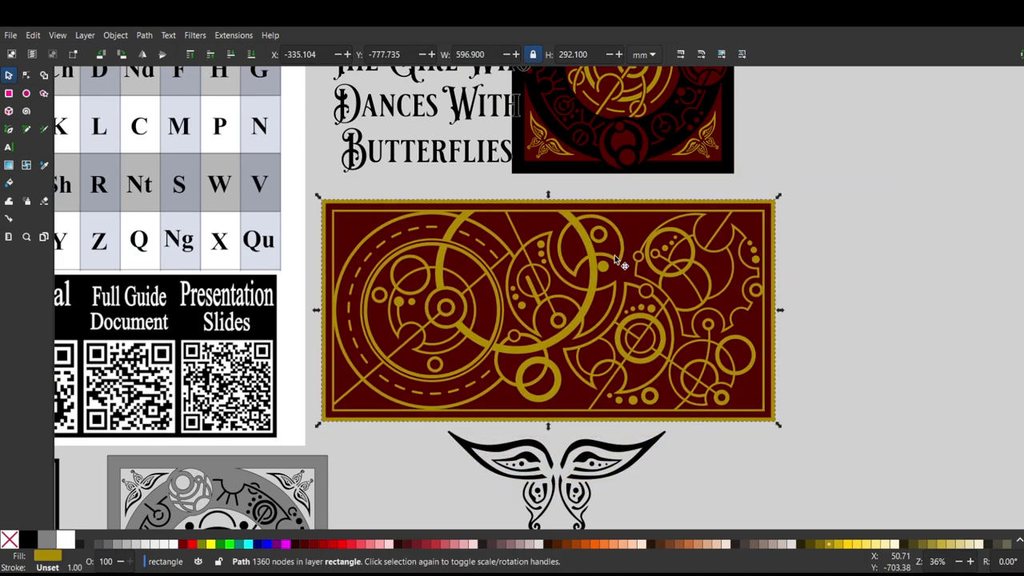
scroll(622, 206, down, 5)
scroll(623, 206, left, 10)
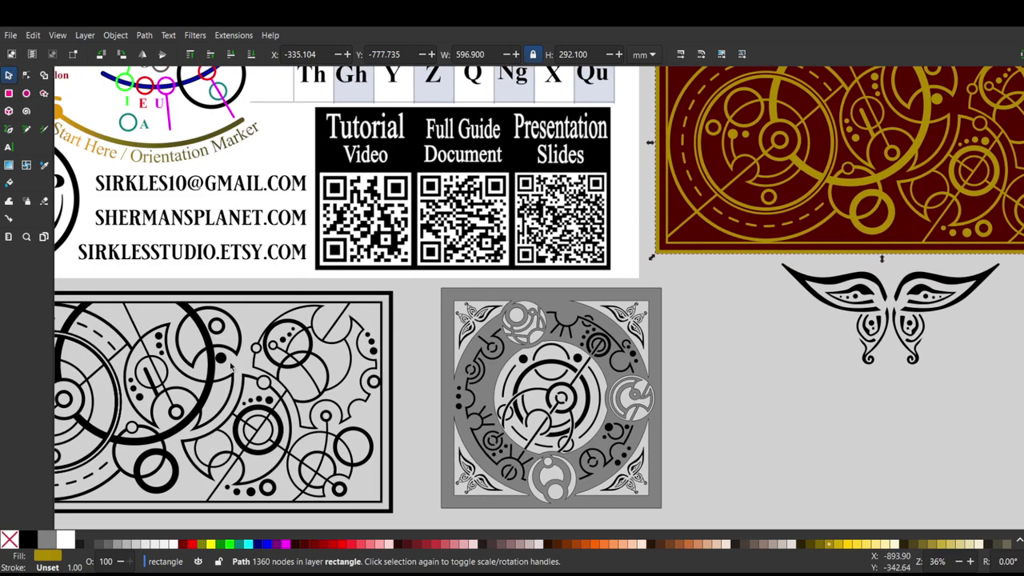
key(Escape)
scroll(280, 363, left, 4)
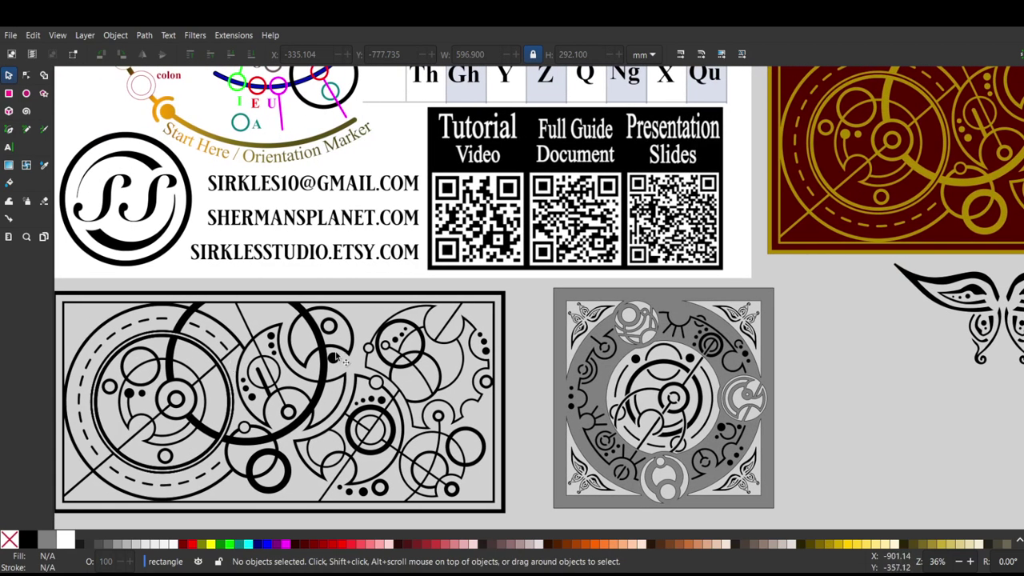
- Enter the rectangular line-art group and fill the solid dot beside the large ring and the large ring itself with red
click(341, 361)
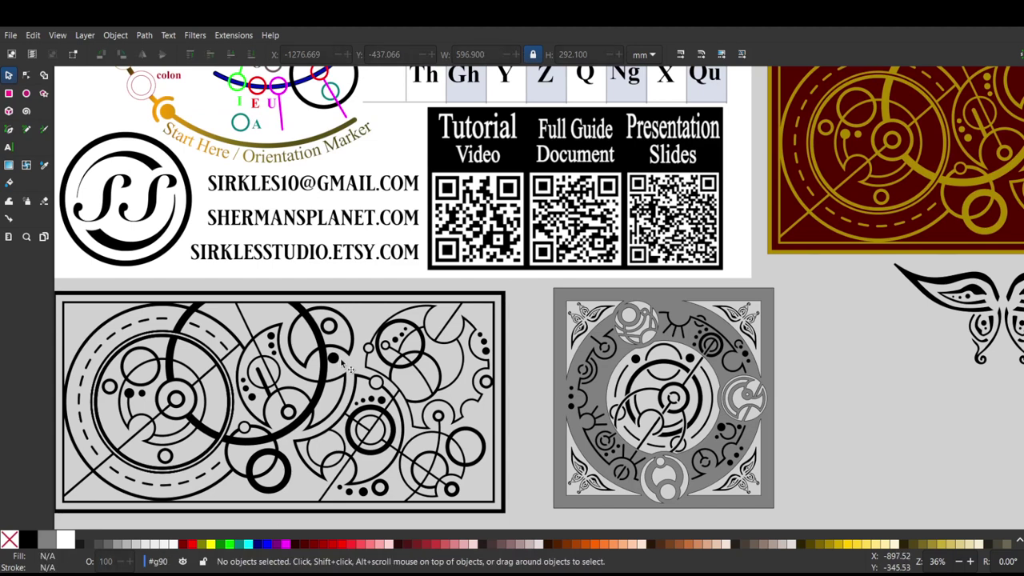
double_click(338, 360)
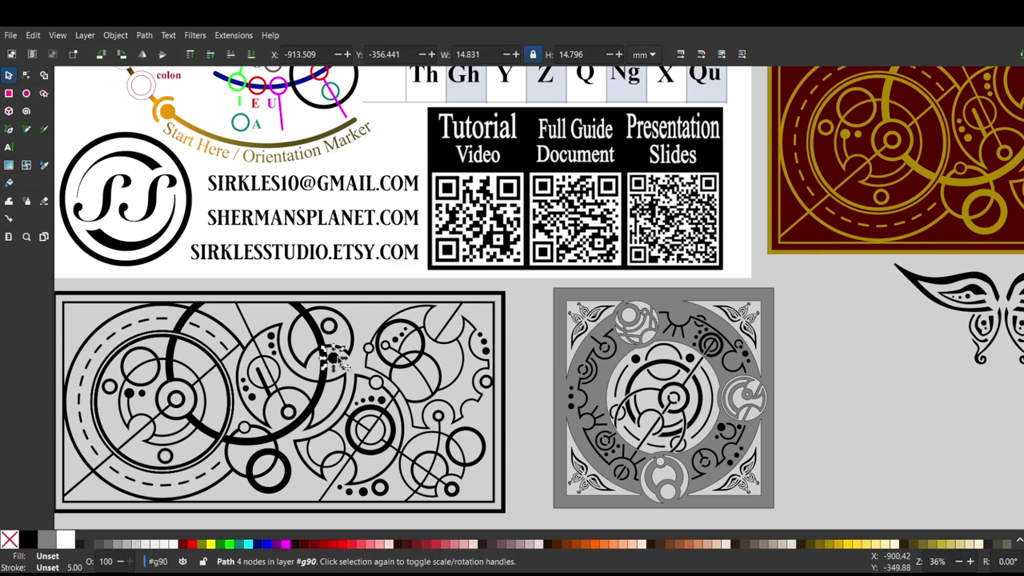
click(198, 543)
click(320, 396)
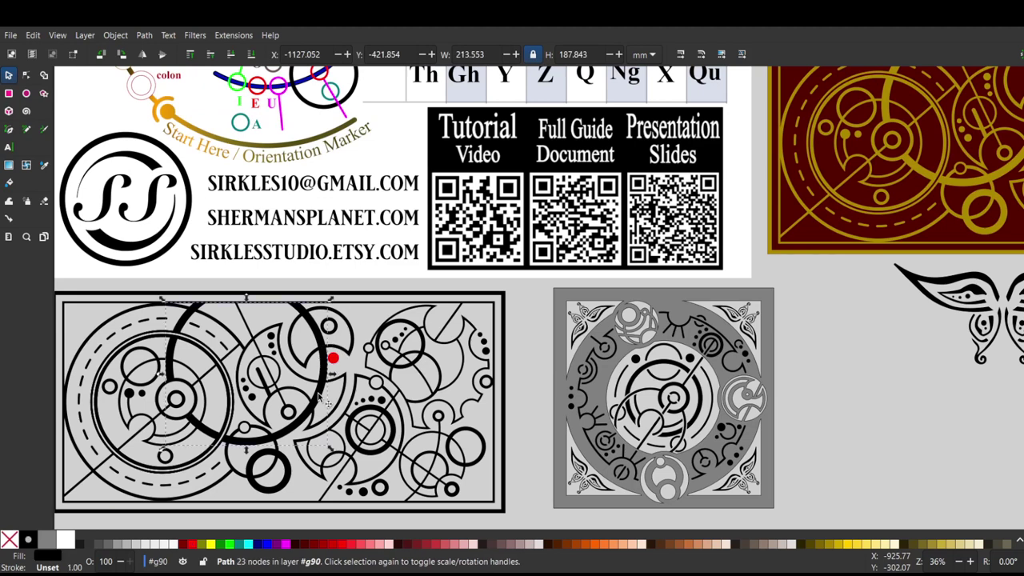
click(192, 544)
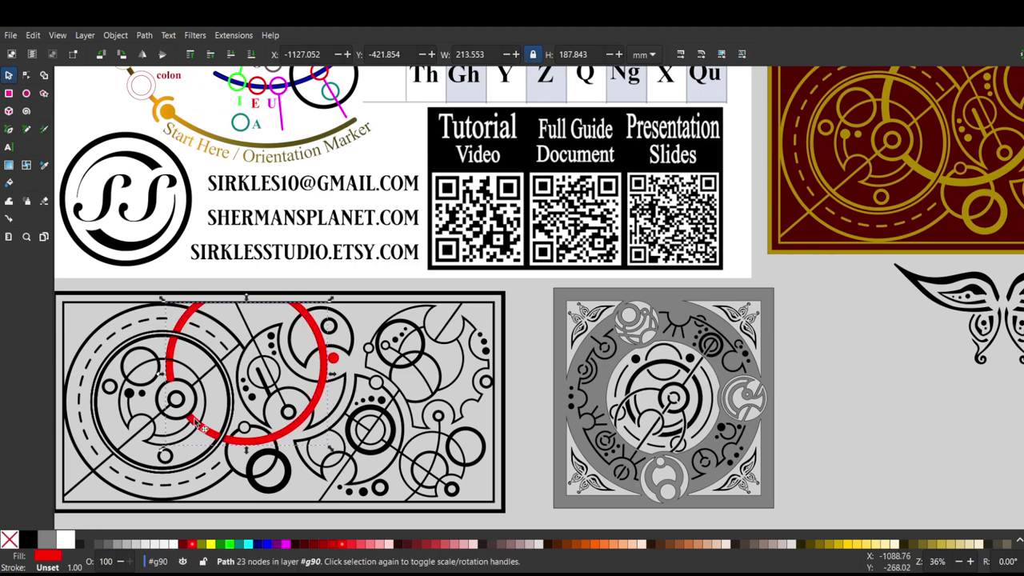
- Fill the small dot inside the leftmost circle and the ring around that circle's centre with navy blue
click(141, 393)
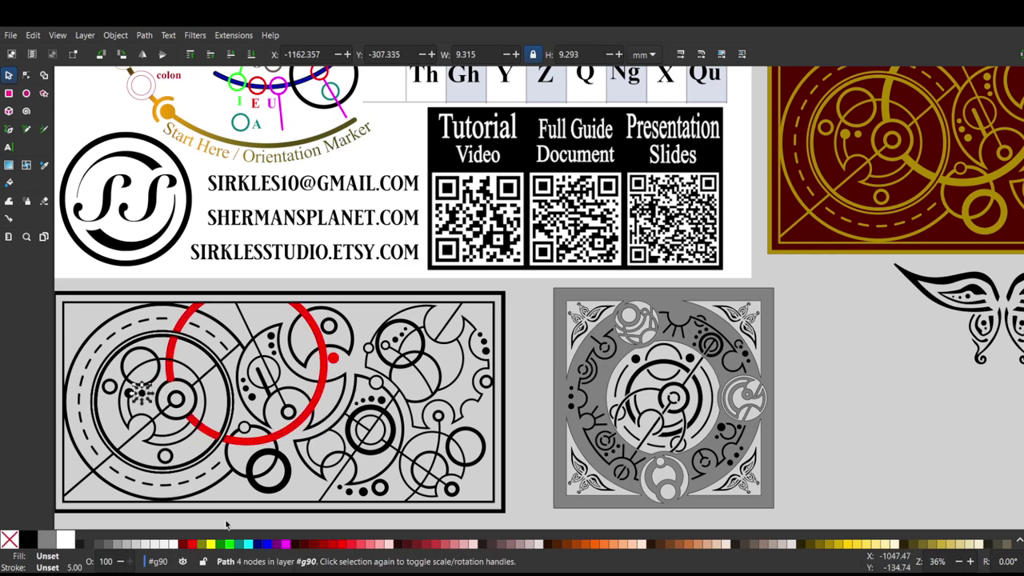
click(258, 544)
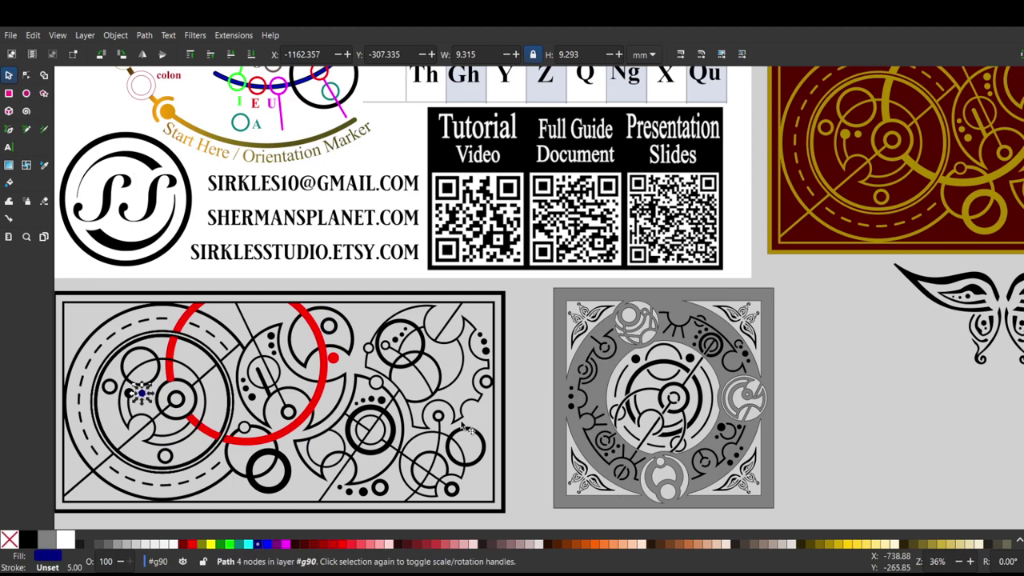
click(372, 329)
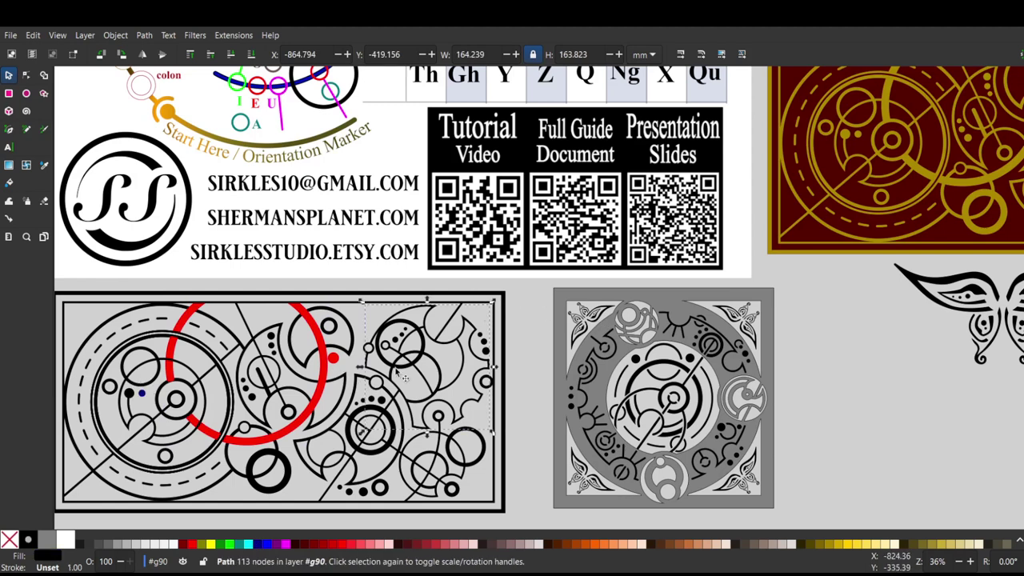
click(189, 387)
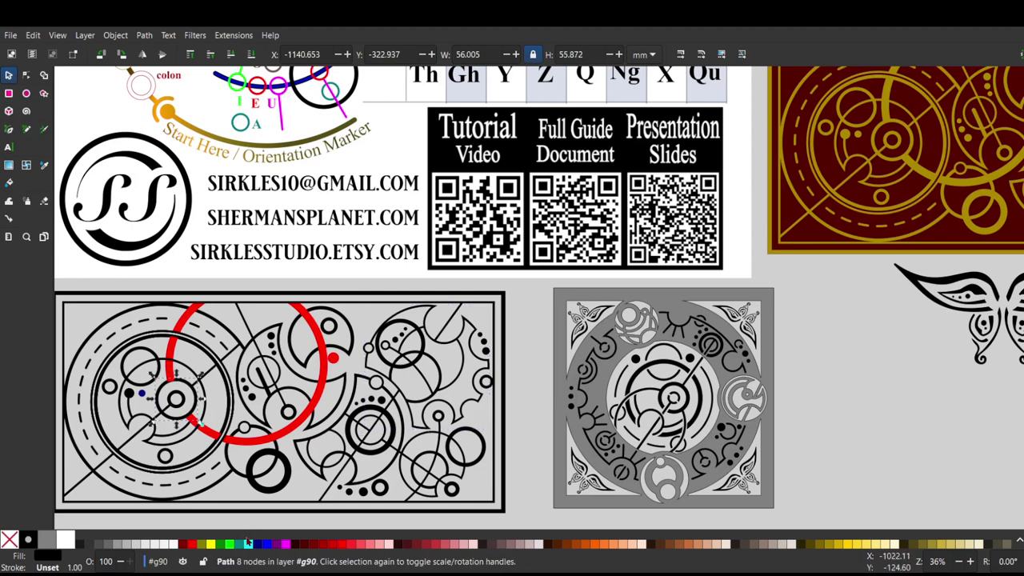
click(256, 546)
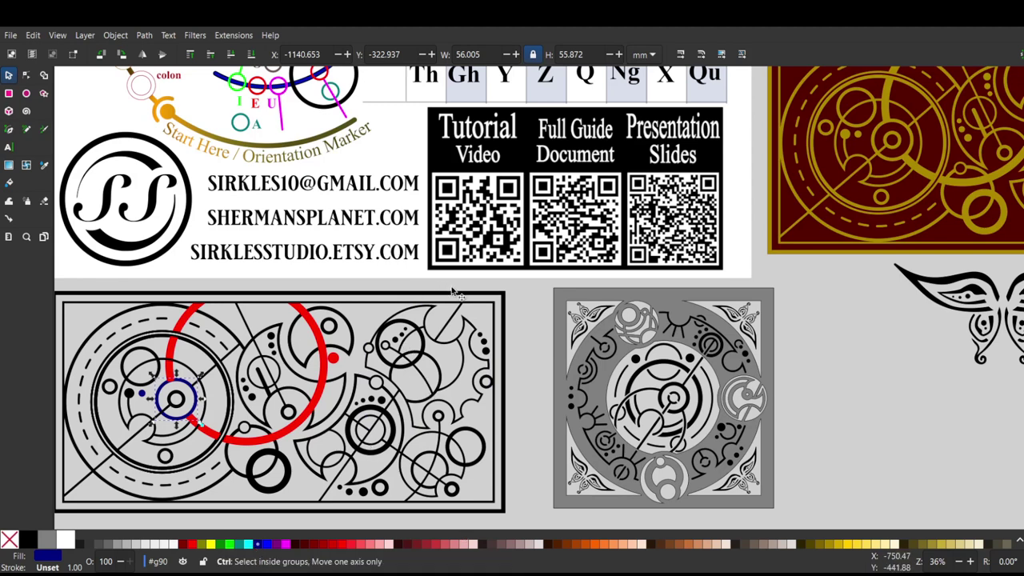
- Undo the red and navy blue recolouring in the rectangular line art
key(ctrl+z)
key(ctrl+z)
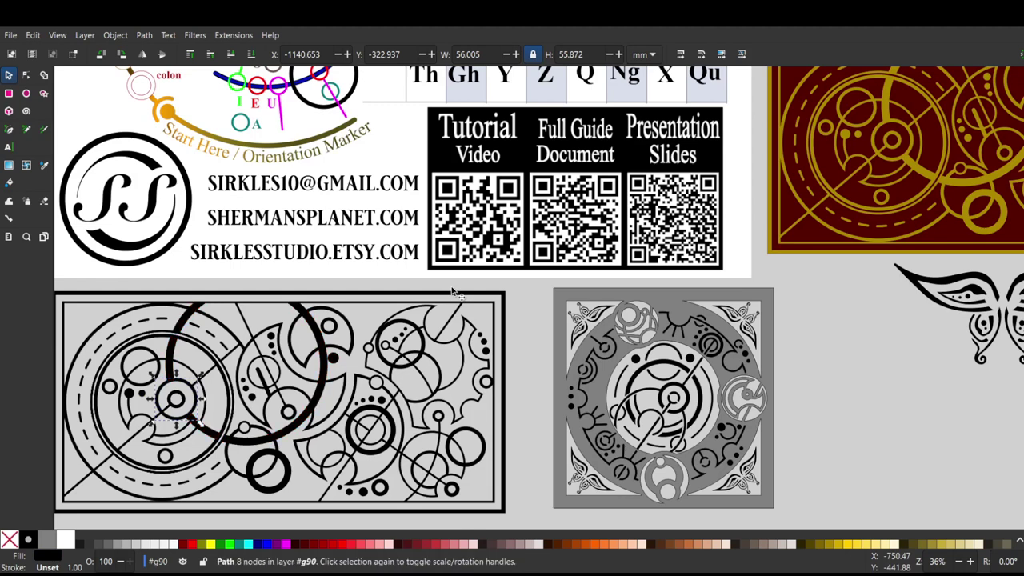
- Enter the grey square artwork group, try recolouring its central circular design, and undo the colour change
click(690, 341)
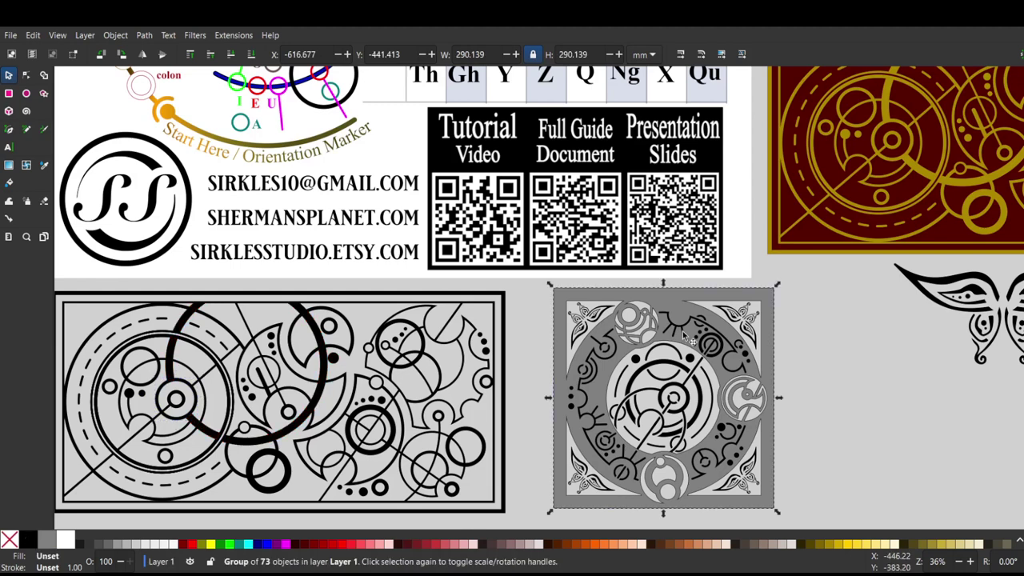
click(640, 362)
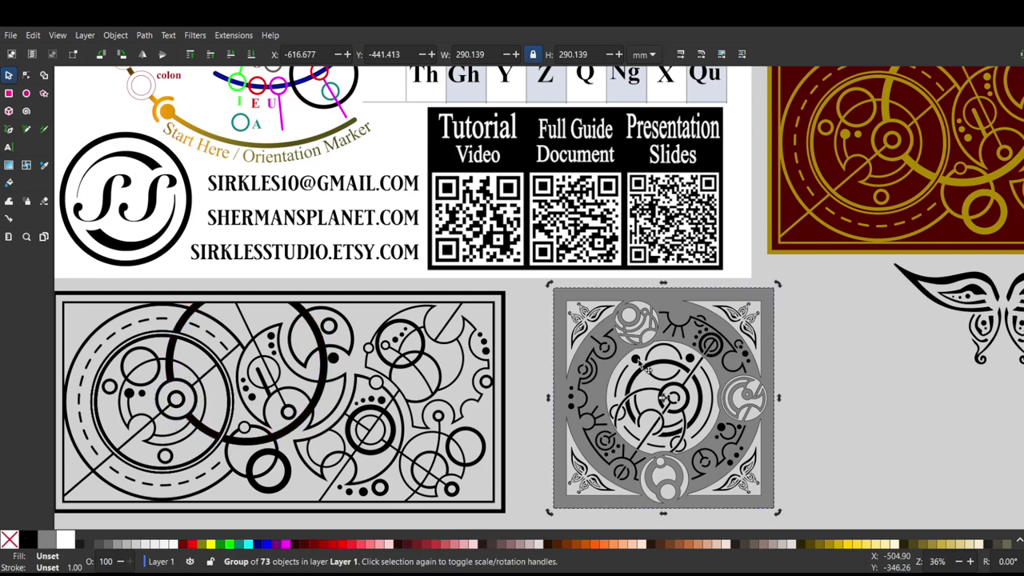
double_click(640, 362)
click(637, 361)
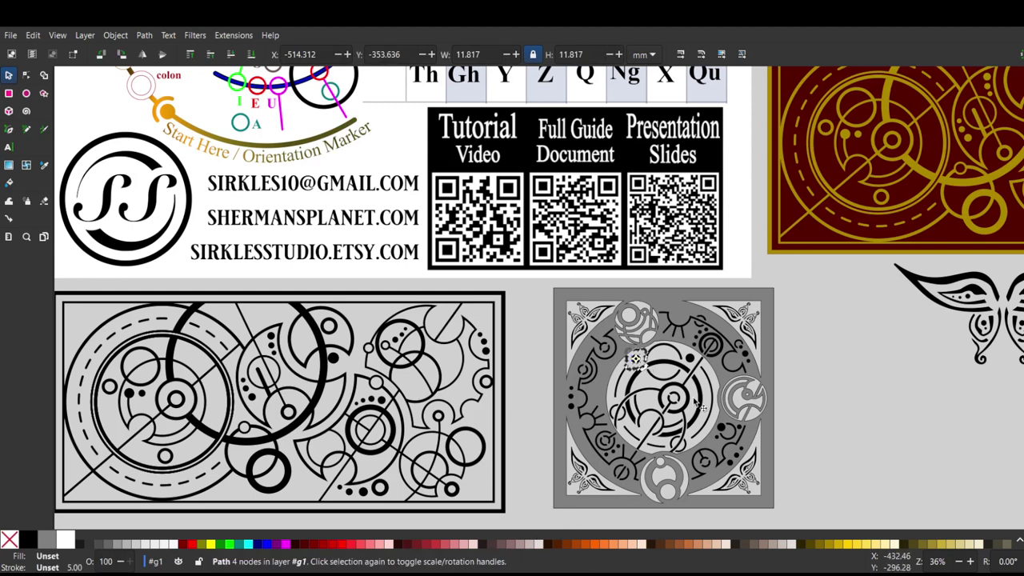
key(Tab)
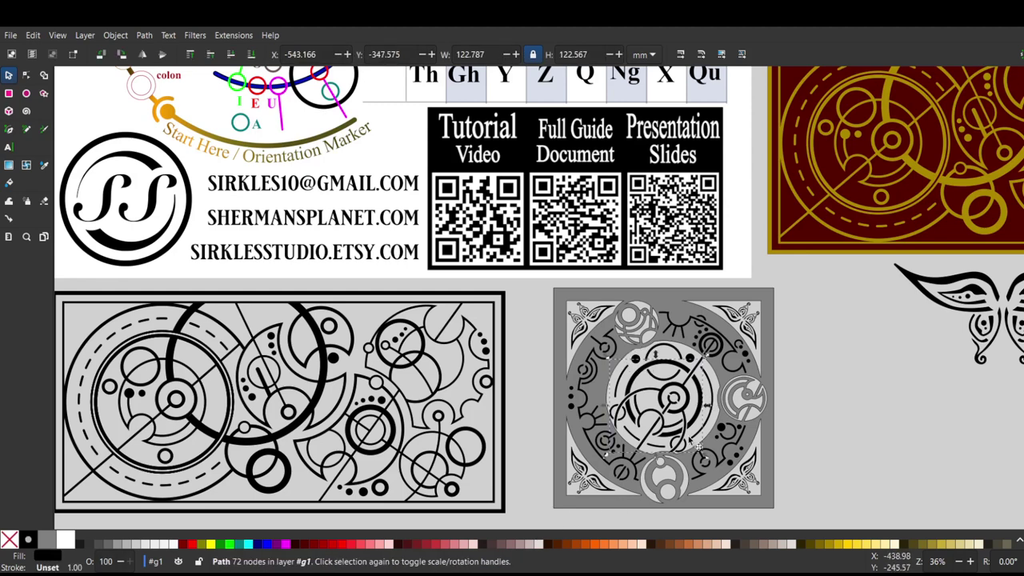
click(465, 544)
key(ctrl+z)
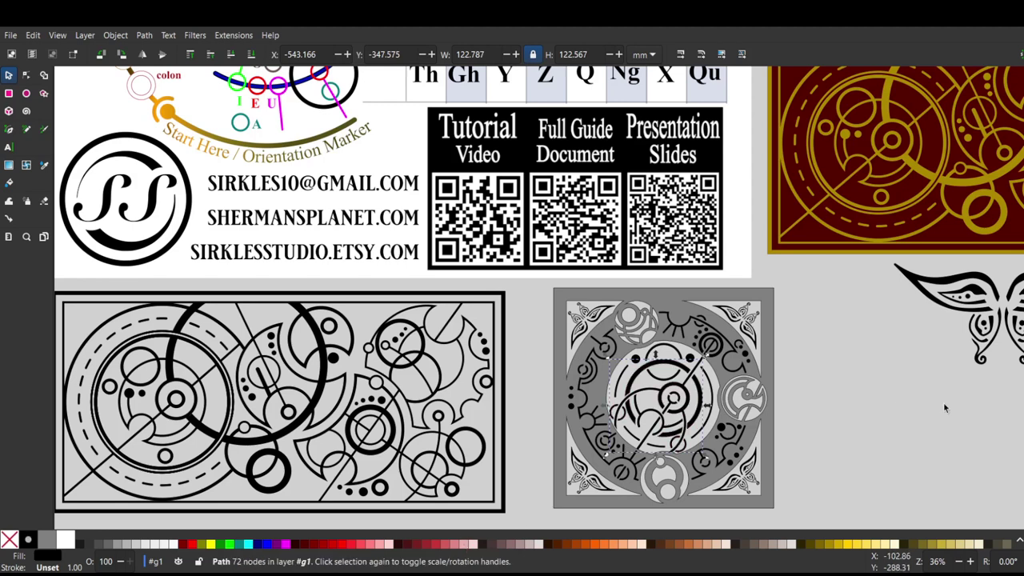
- Show the nodes of the black butterfly path and compare it with the corner butterflies of the coloured square artwork
scroll(943, 408, right, 4)
click(943, 407)
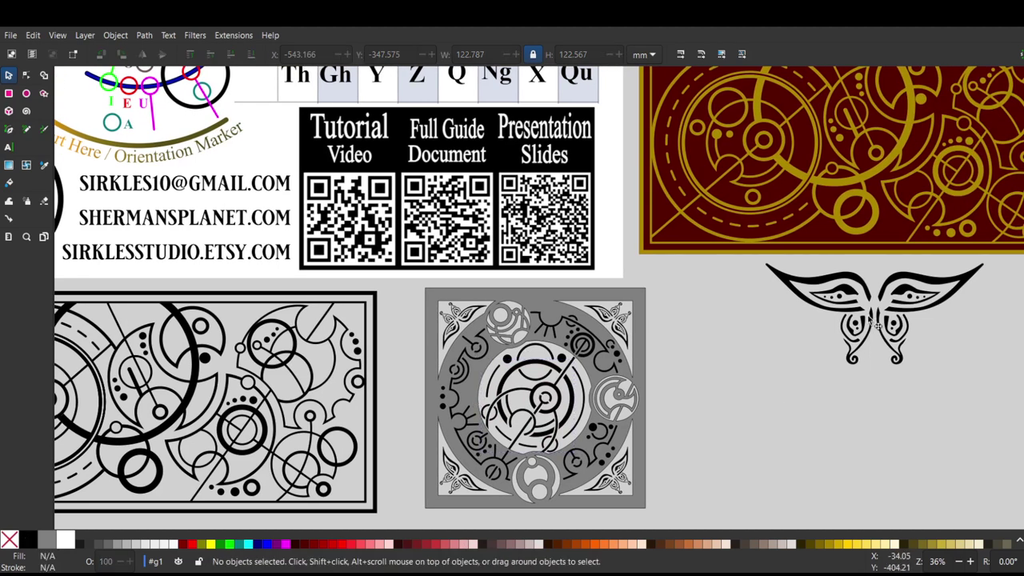
double_click(848, 292)
click(766, 265)
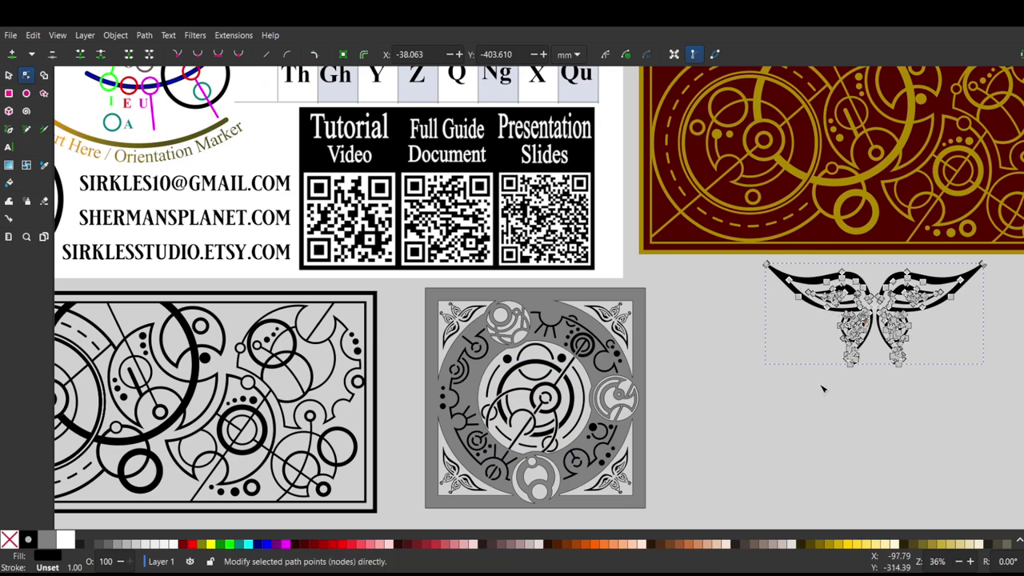
scroll(822, 389, up, 7)
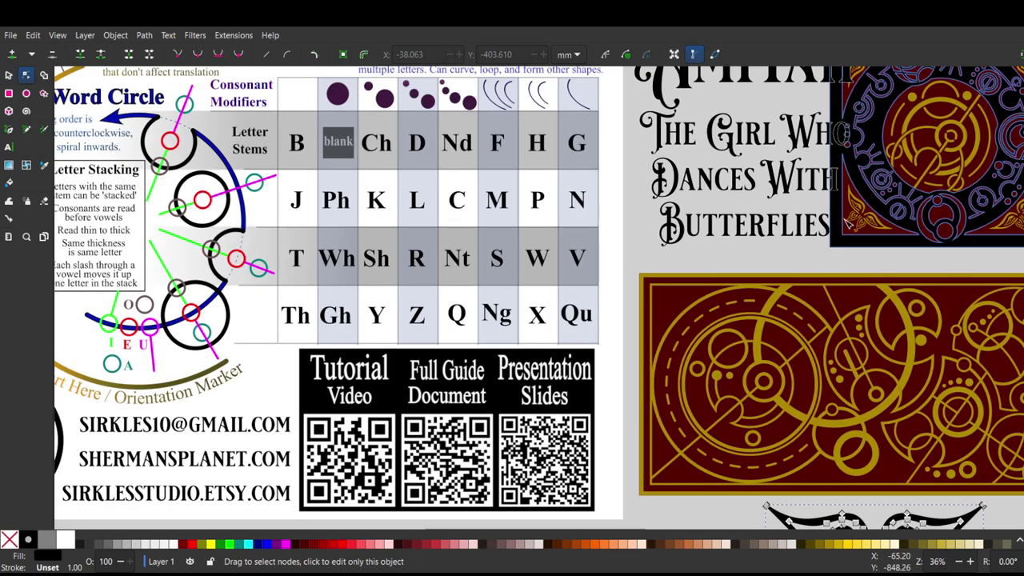
scroll(864, 226, right, 4)
scroll(863, 226, left, 1)
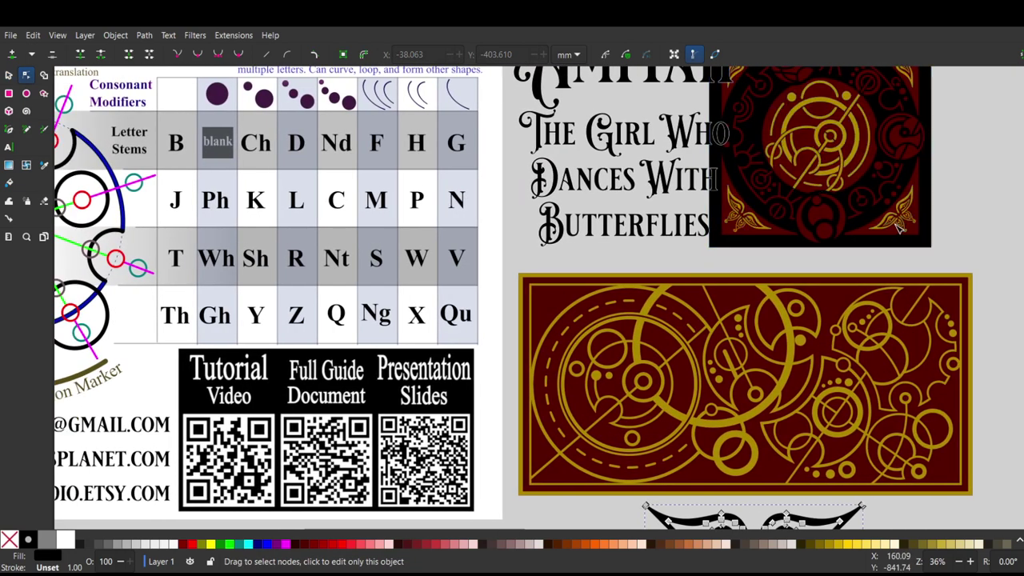
- Scale the title text beside the coloured square artwork down proportionally to about 244 mm wide and 250 mm high, clearing the overlap
scroll(898, 230, up, 3)
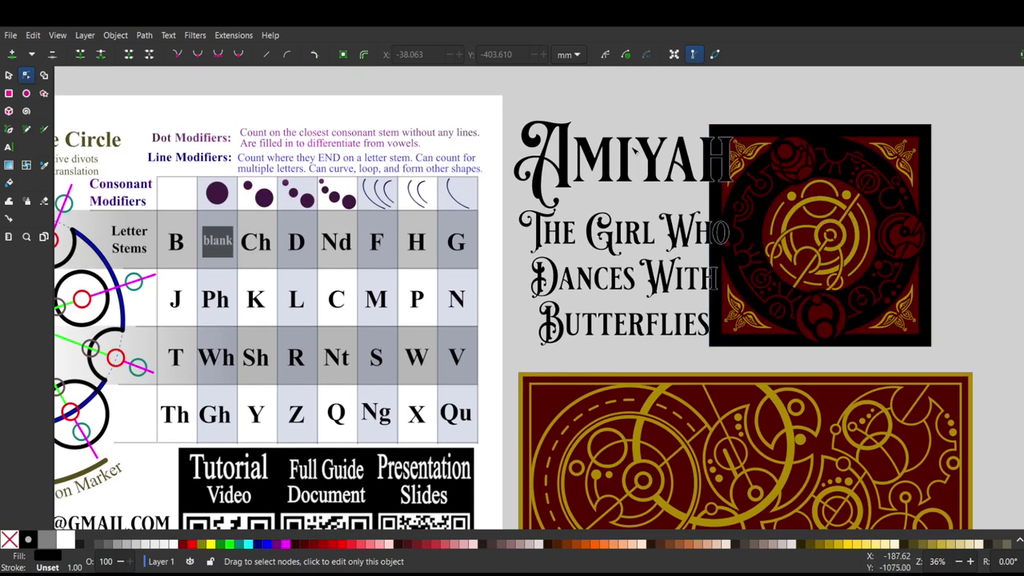
scroll(714, 252, down, 2)
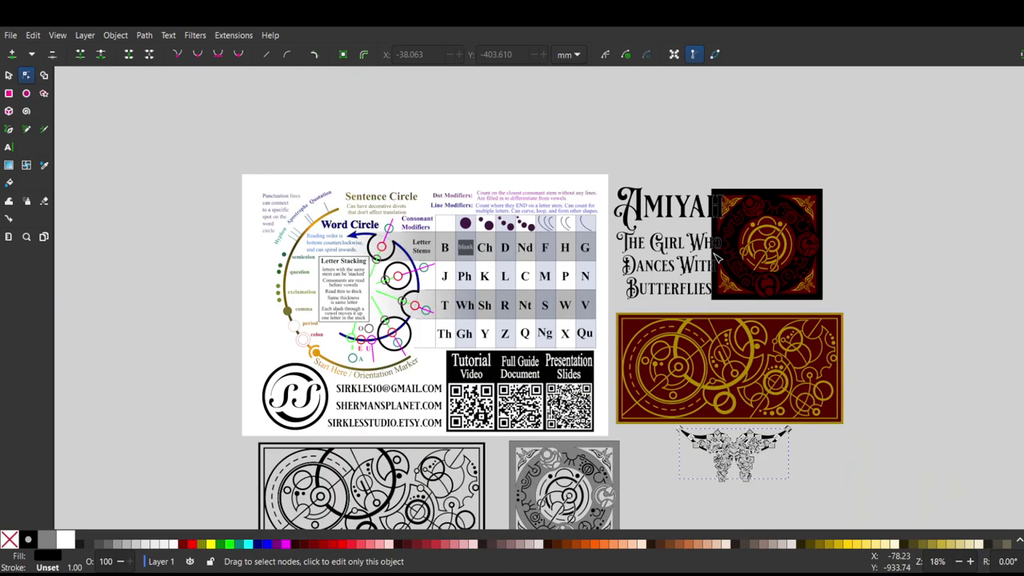
click(8, 75)
click(658, 298)
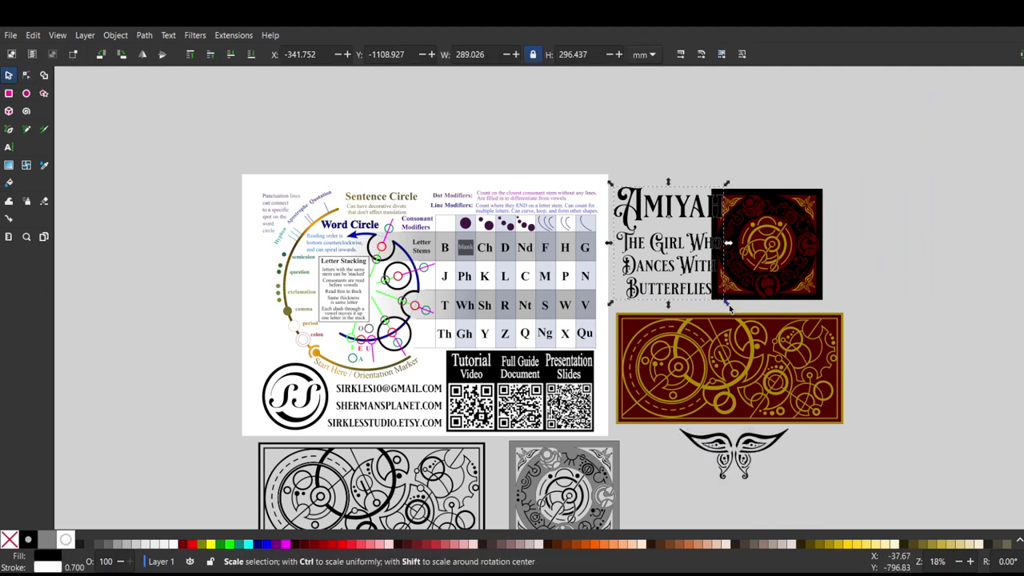
mouse_move(729, 308)
mouse_down()
mouse_move(702, 294)
mouse_move(711, 299)
mouse_up()
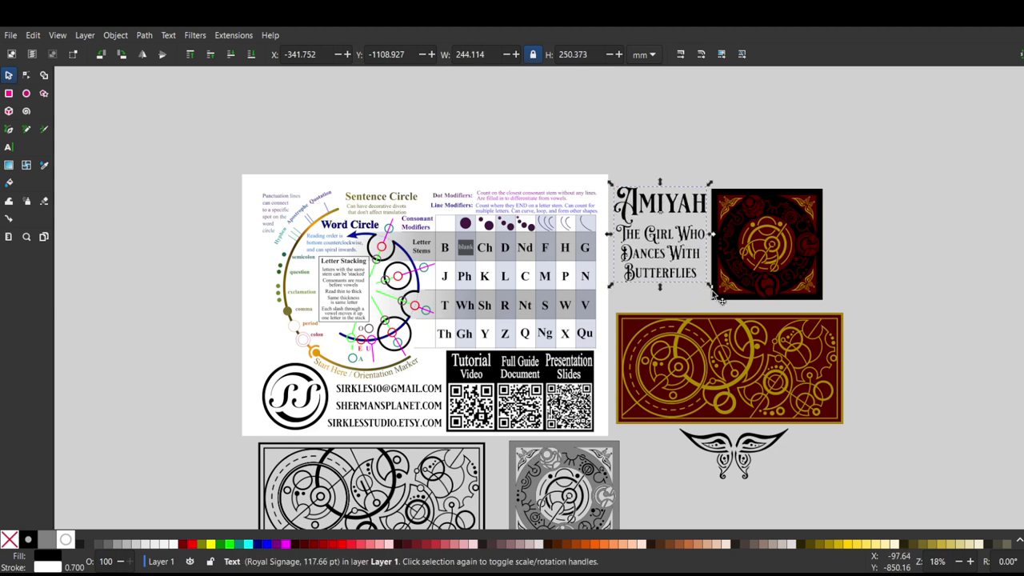
- Select the coloured square artwork group and examine its circular script, followed by the red and gold rectangular artwork below it
click(780, 244)
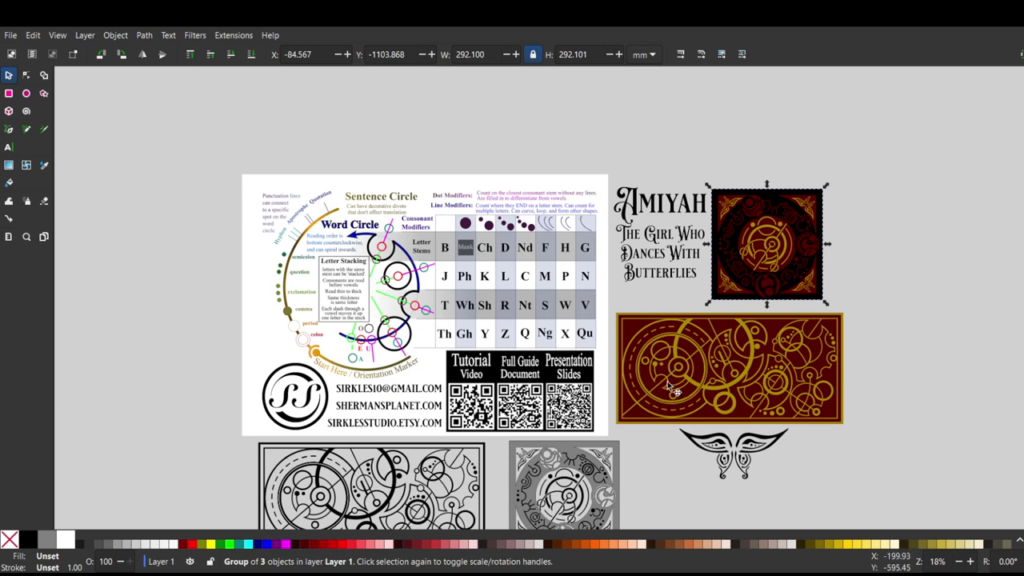
scroll(754, 240, up, 2)
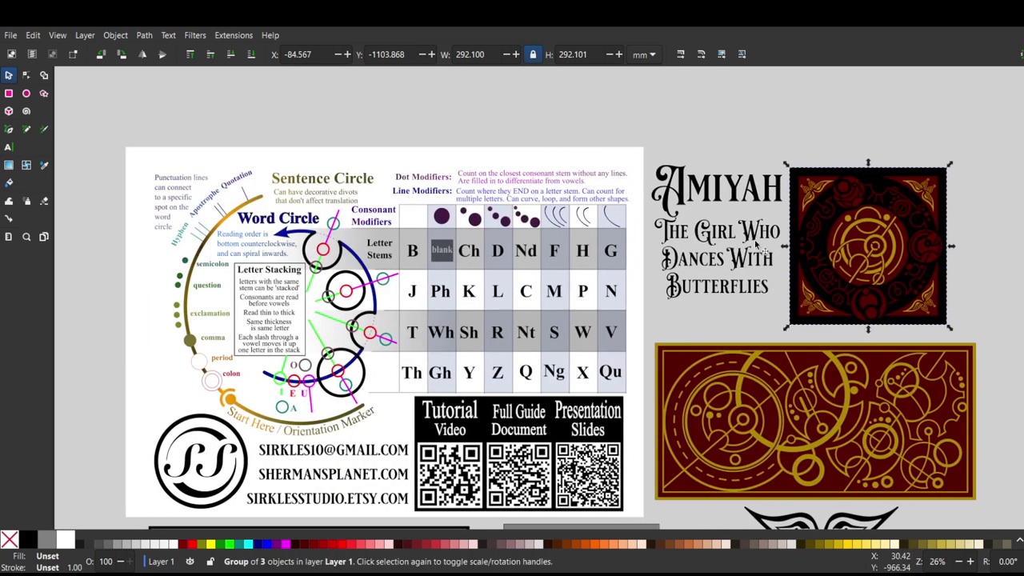
scroll(754, 240, down, 1)
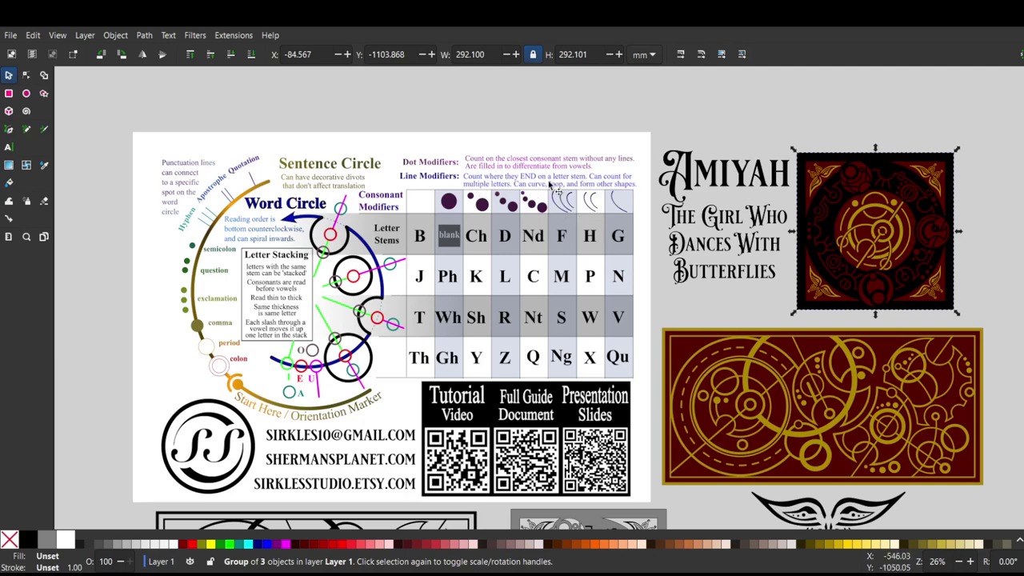
ctrl+scroll(828, 198, up, 3)
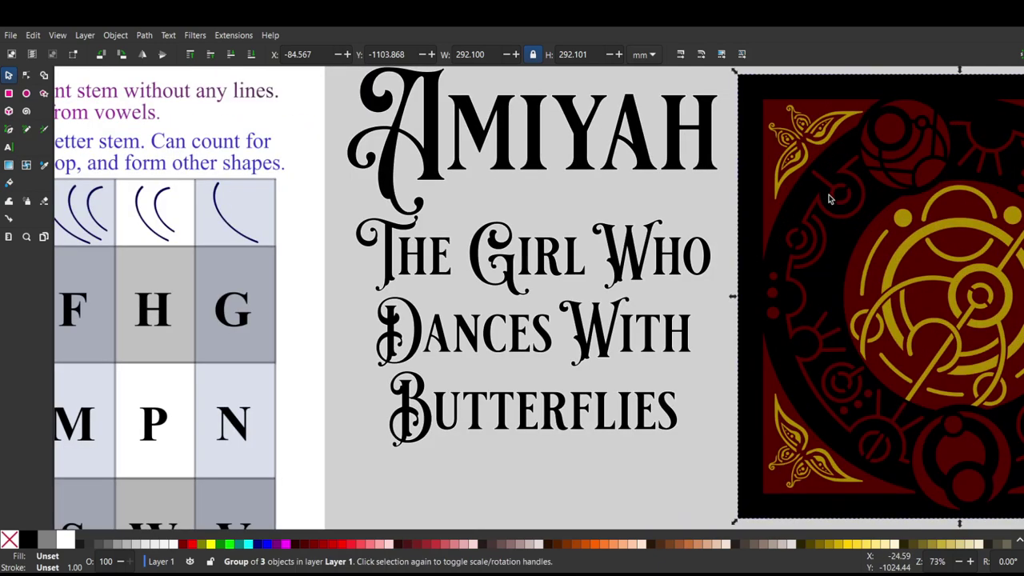
scroll(829, 199, right, 5)
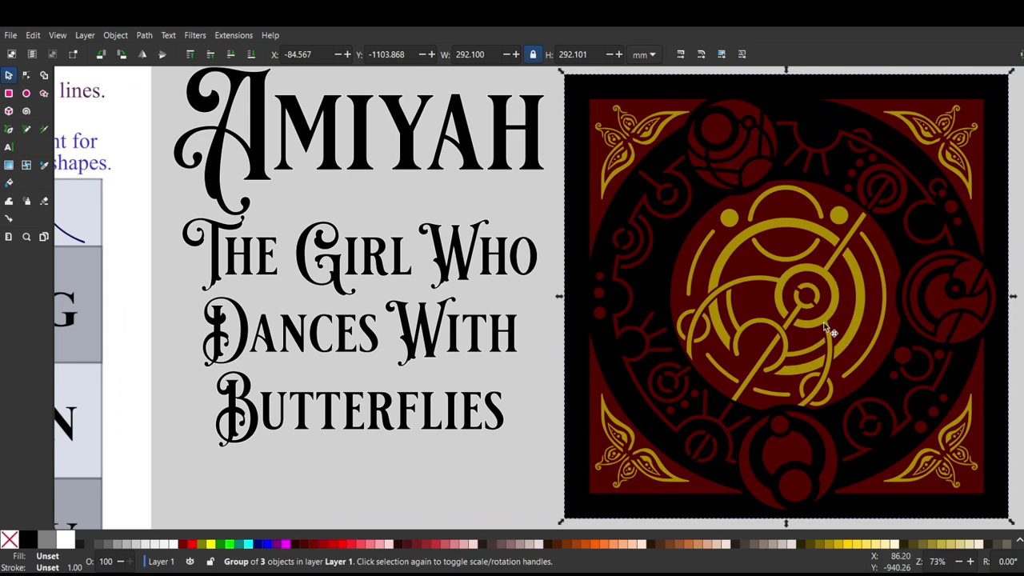
scroll(827, 326, down, 13)
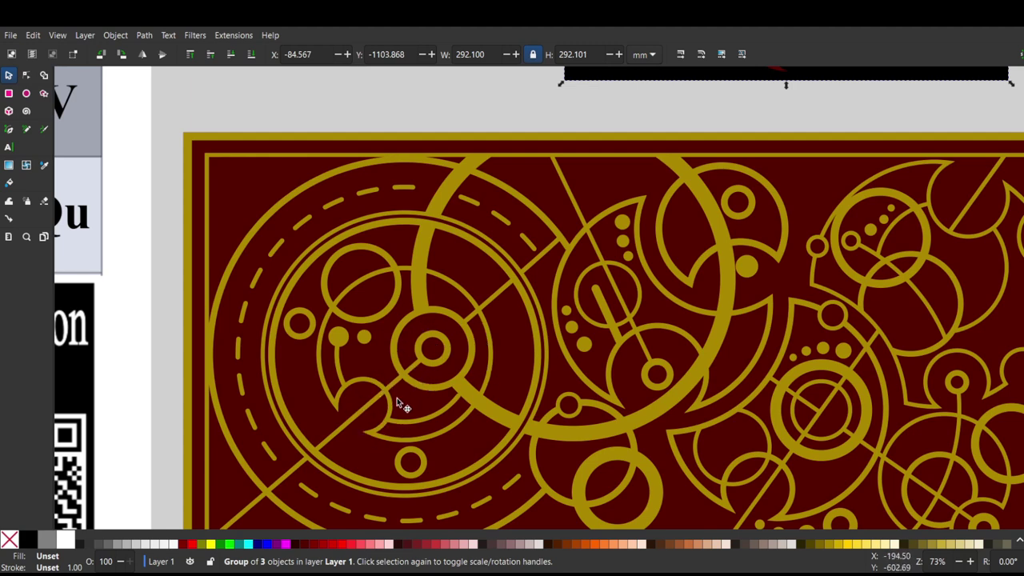
scroll(466, 384, down, 3)
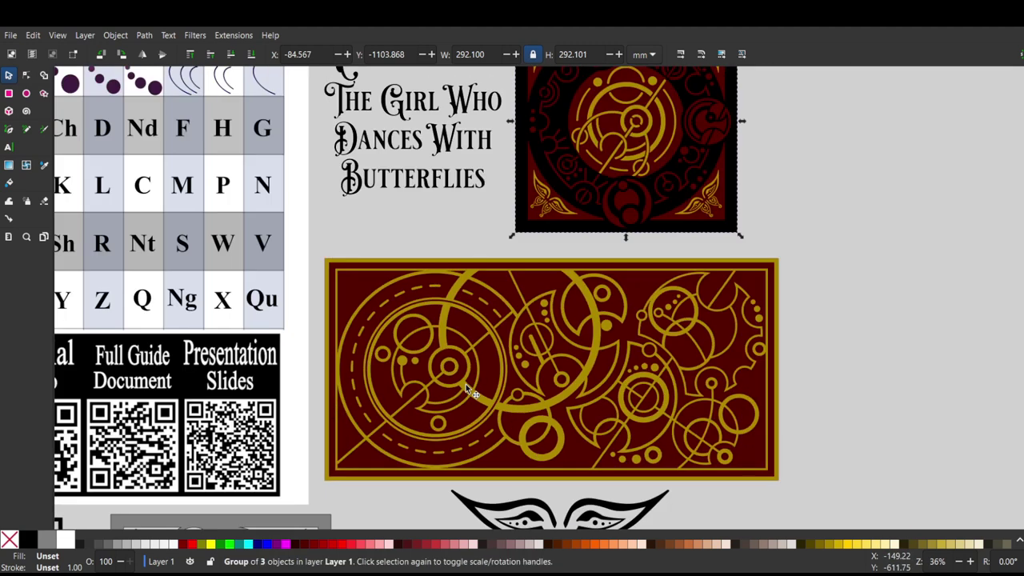
scroll(465, 384, up, 1)
scroll(466, 384, down, 2)
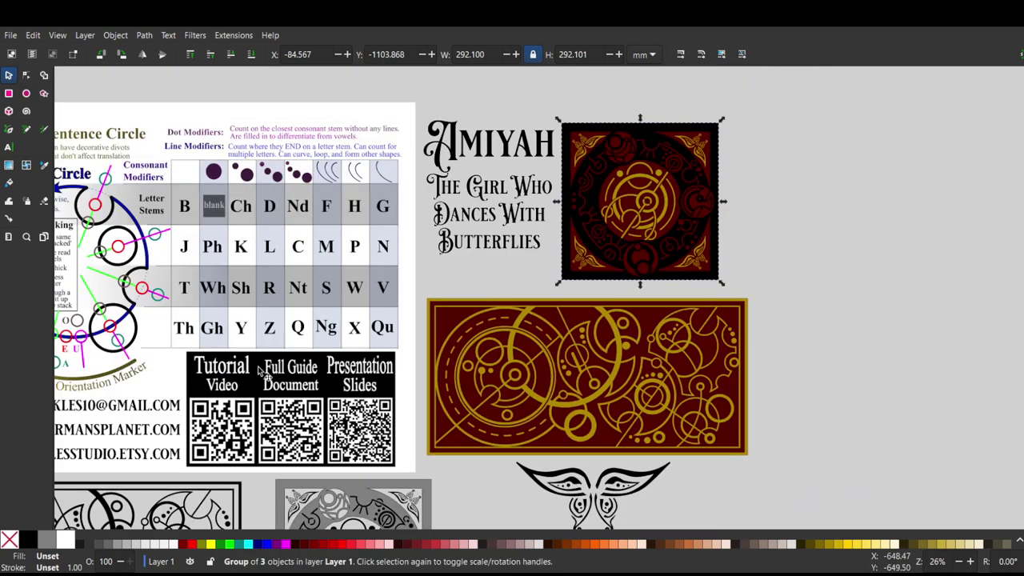
- Compare the coloured square artwork with the letter stem chart and clear the selection of its group
scroll(260, 370, up, 1)
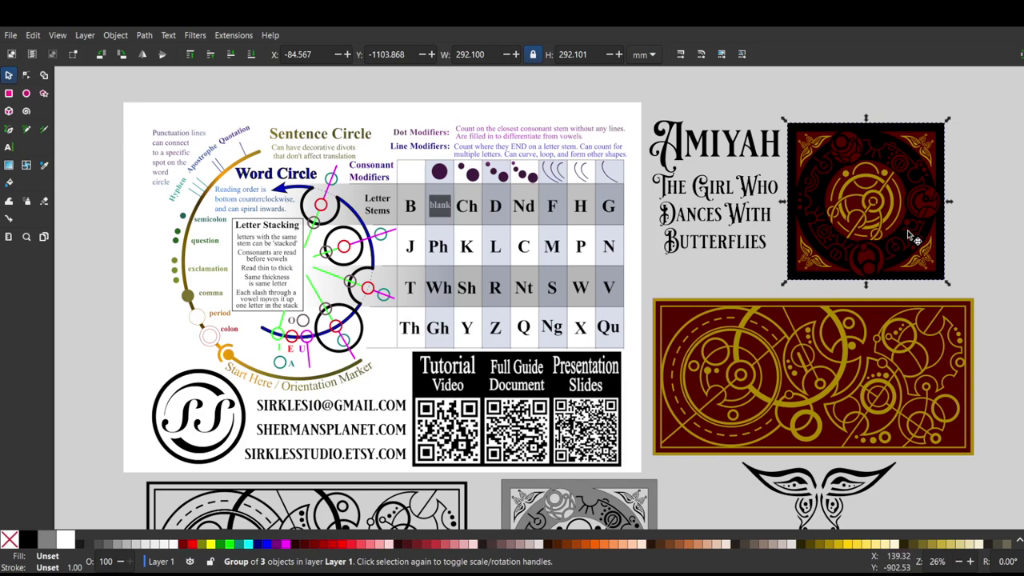
ctrl+scroll(907, 230, up, 2)
scroll(907, 229, up, 2)
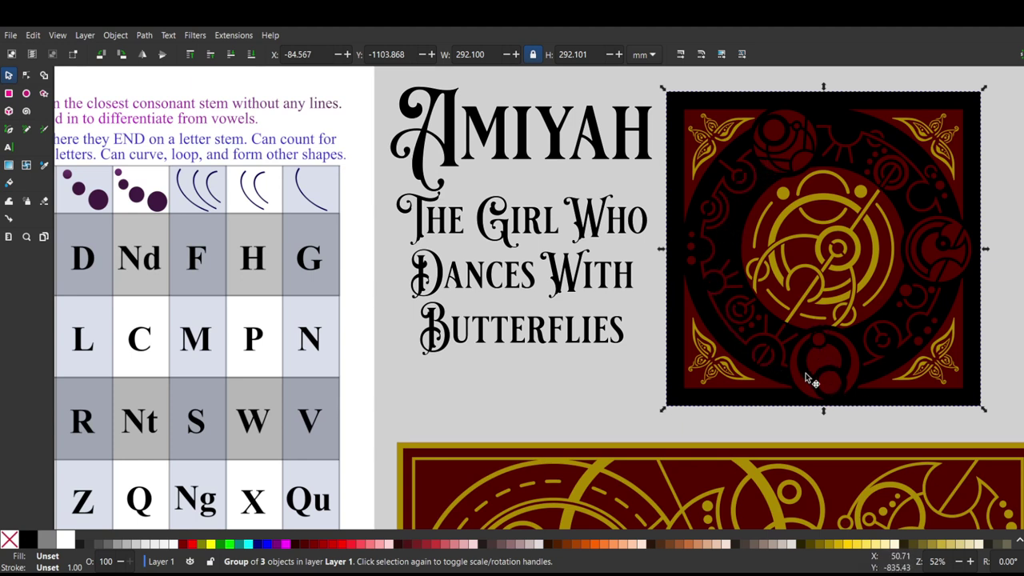
scroll(548, 363, left, 1)
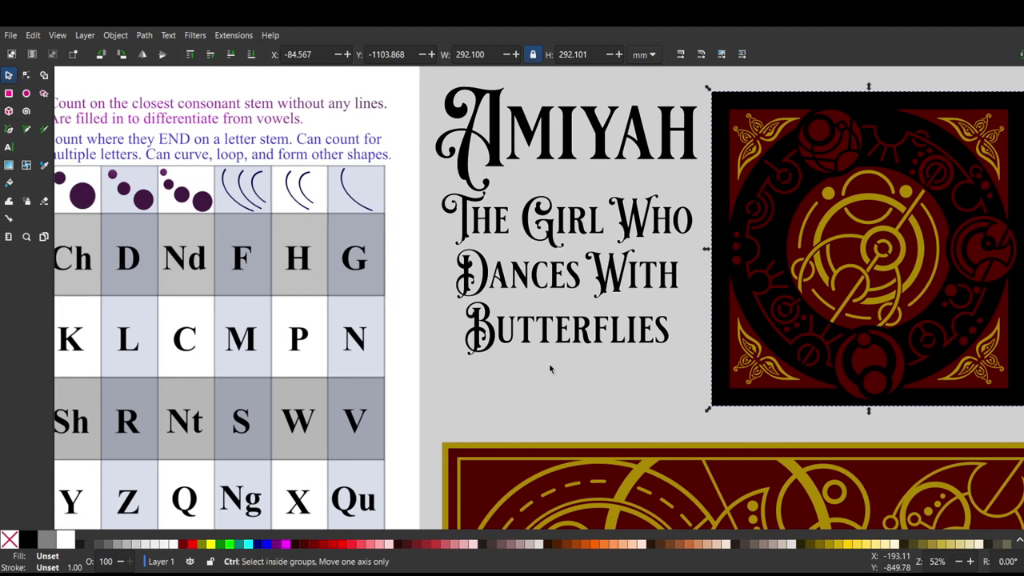
scroll(548, 363, down, 2)
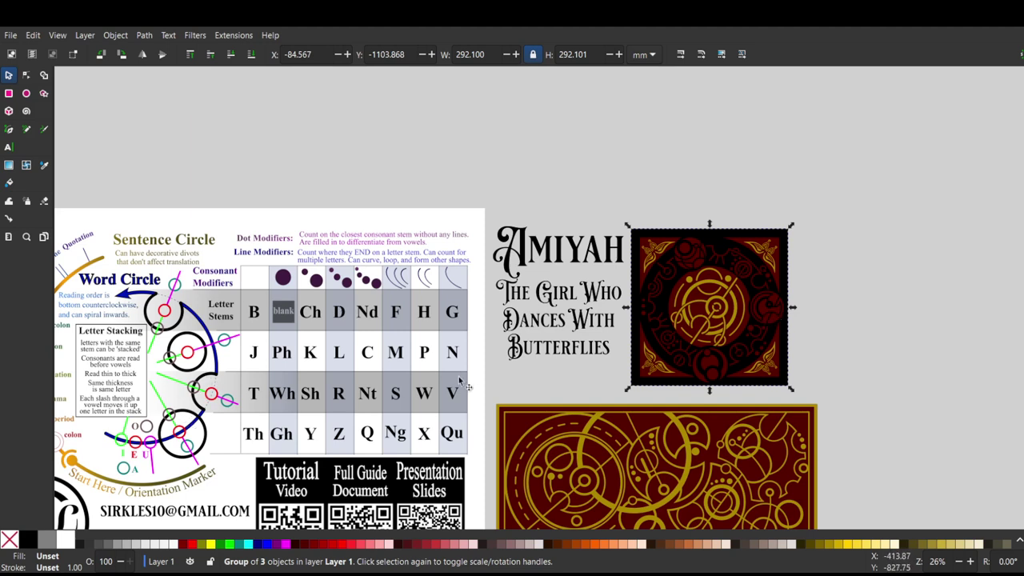
click(775, 309)
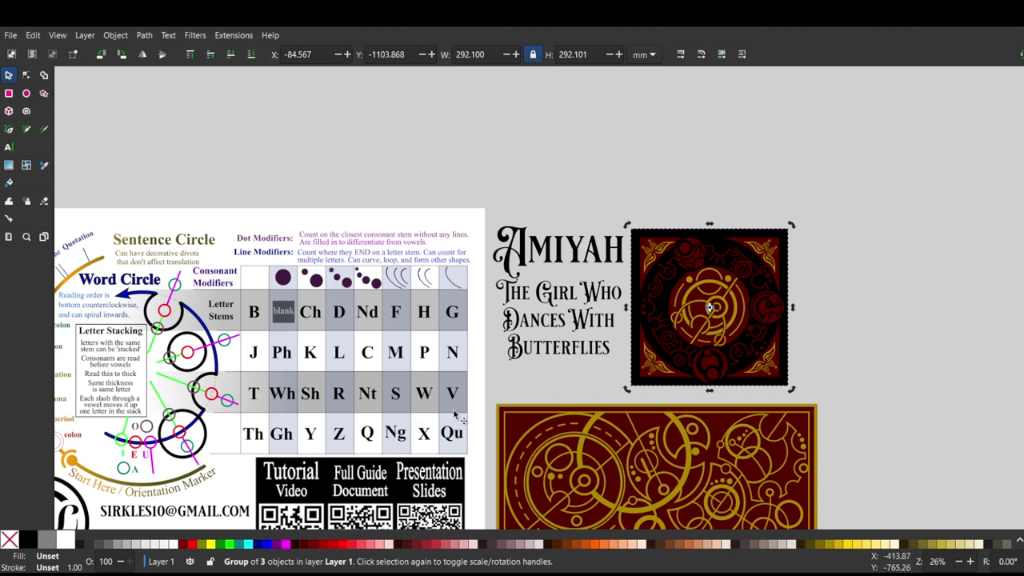
click(776, 318)
click(835, 338)
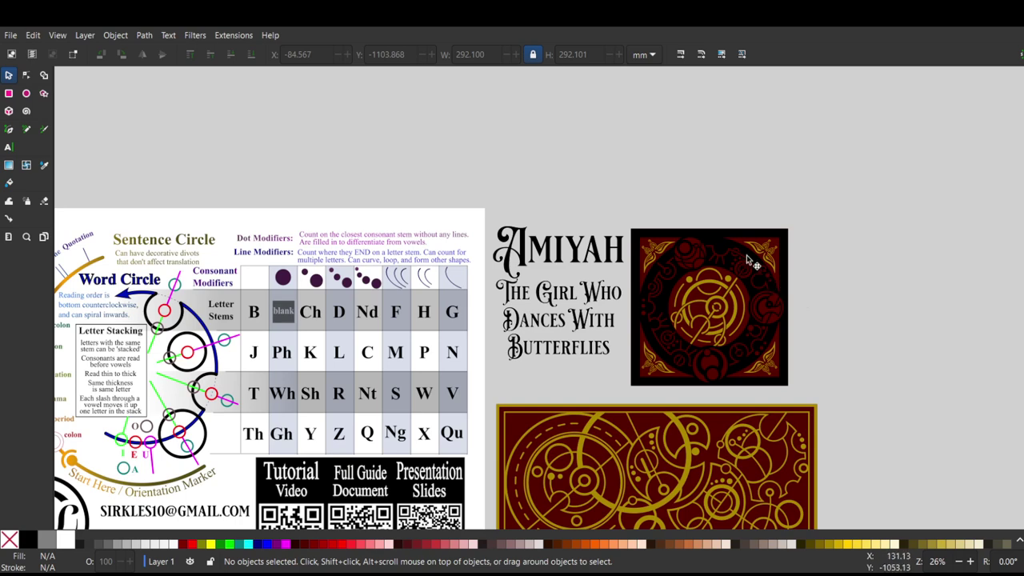
- Examine the outer ring of the coloured square artwork up close and compare its shapes with the word circle and consonant modifier guide
ctrl+scroll(747, 256, up, 5)
ctrl+scroll(746, 258, down, 1)
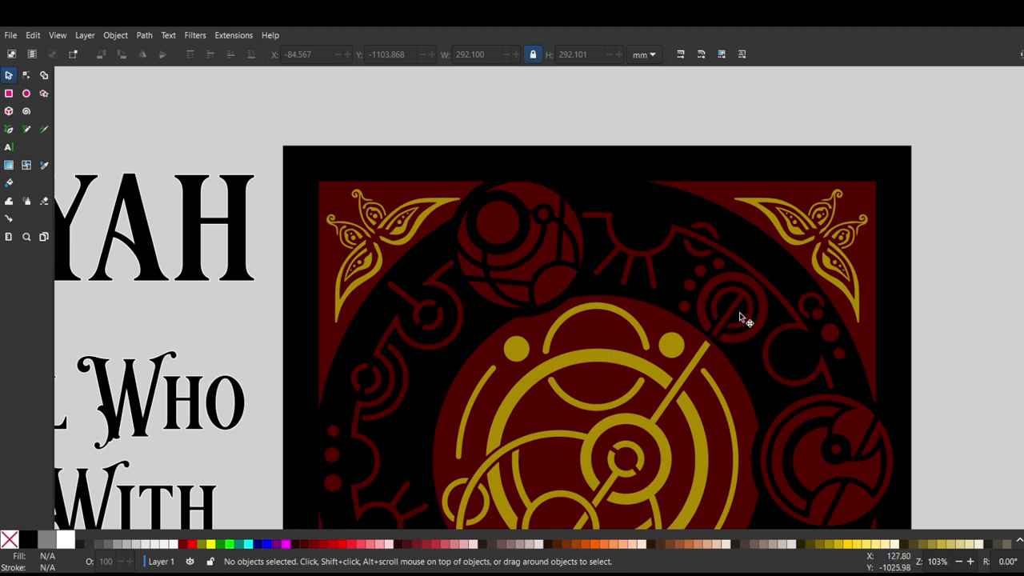
scroll(719, 396, down, 2)
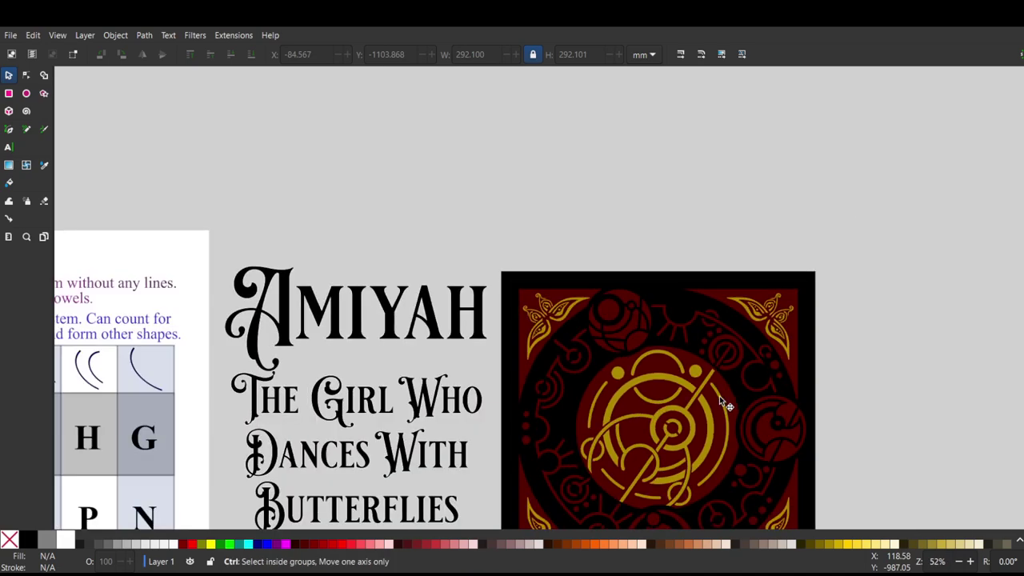
scroll(719, 396, left, 5)
scroll(719, 396, down, 5)
scroll(719, 396, down, 2)
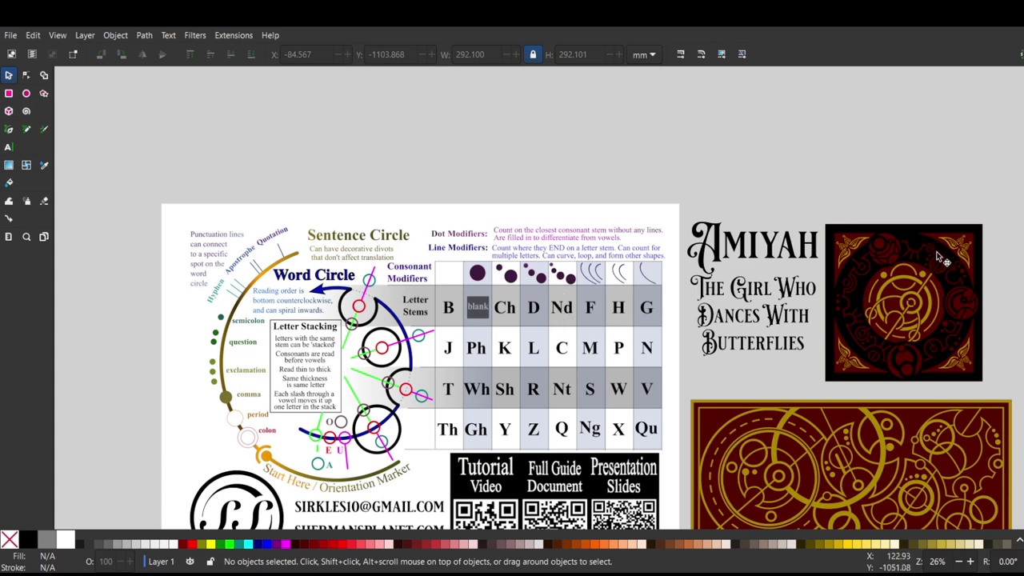
scroll(940, 256, up, 2)
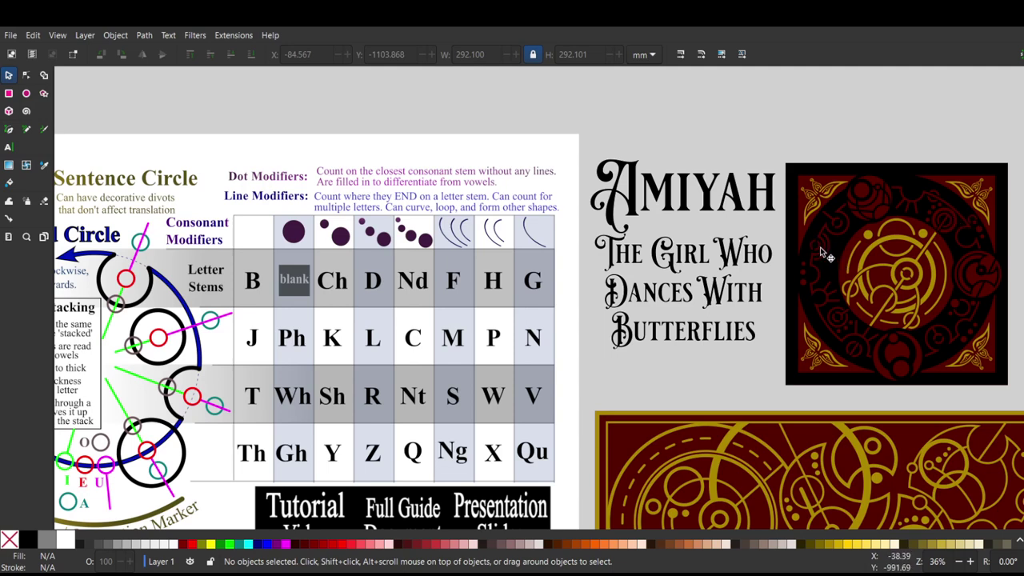
scroll(819, 253, left, 3)
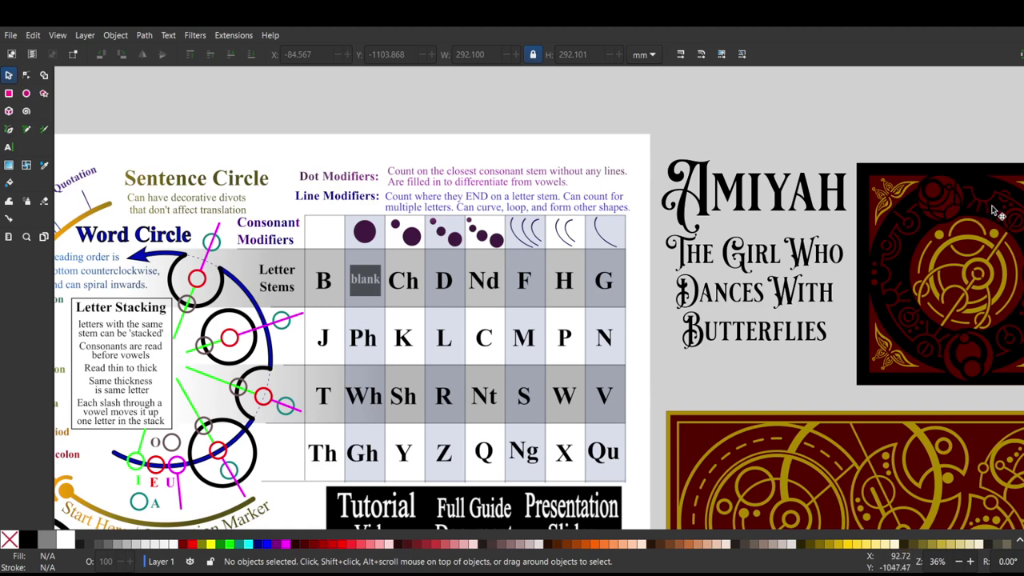
scroll(970, 247, right, 1)
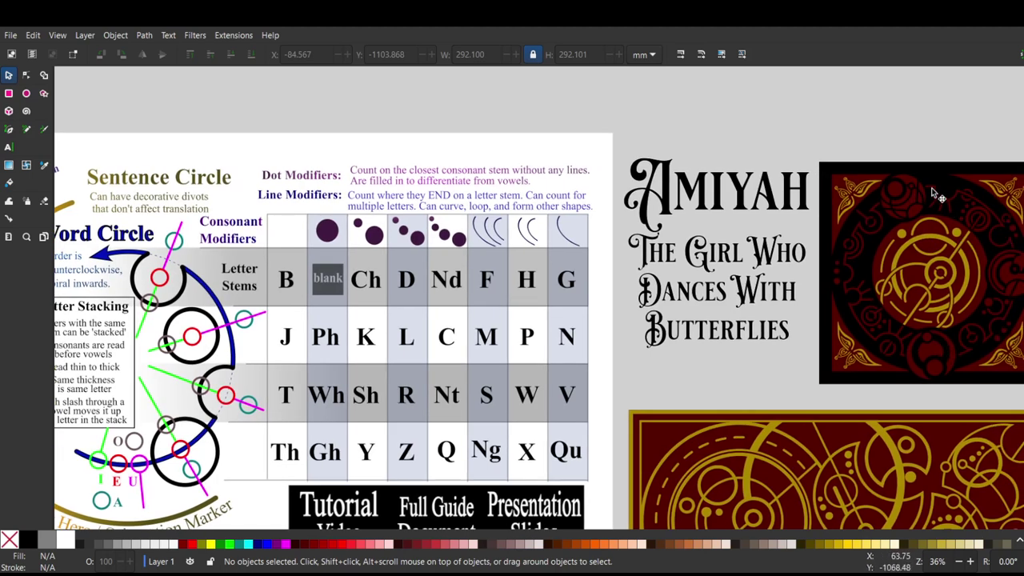
- Select the red and gold rectangular artwork group and compare its circles with the letter stem chart
scroll(934, 359, down, 4)
scroll(935, 358, right, 3)
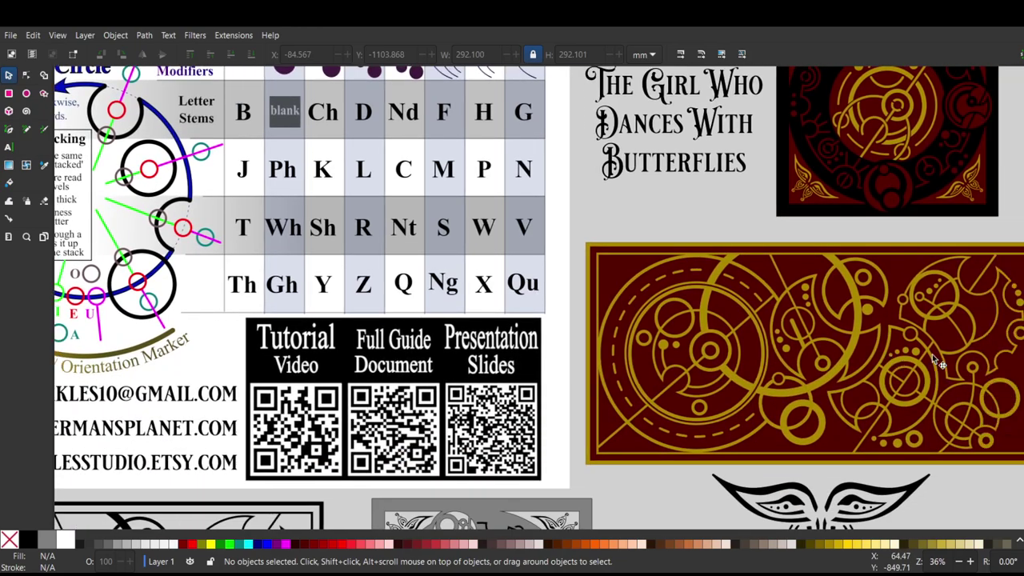
ctrl+scroll(802, 362, down, 3)
ctrl+scroll(804, 362, up, 4)
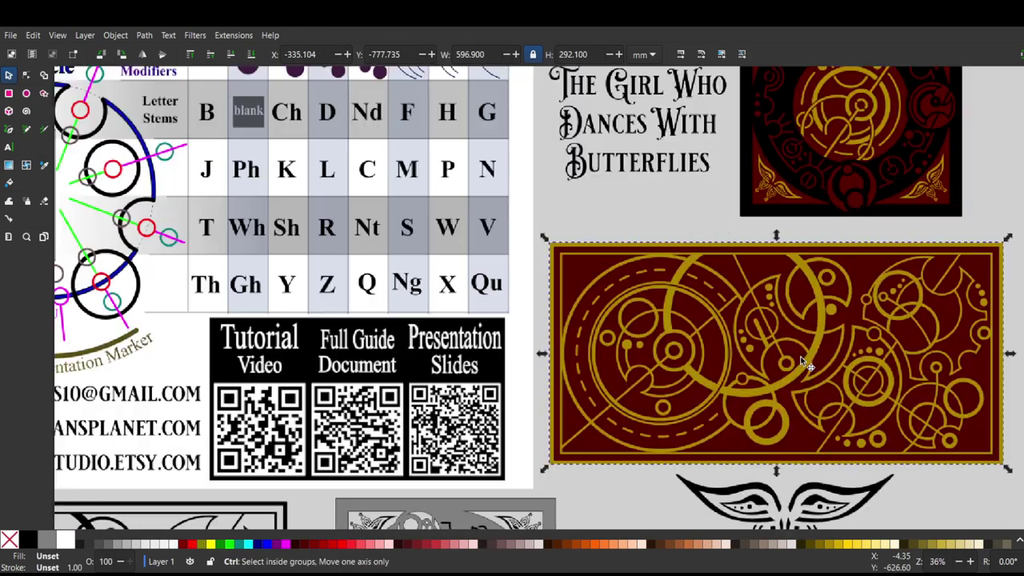
click(804, 361)
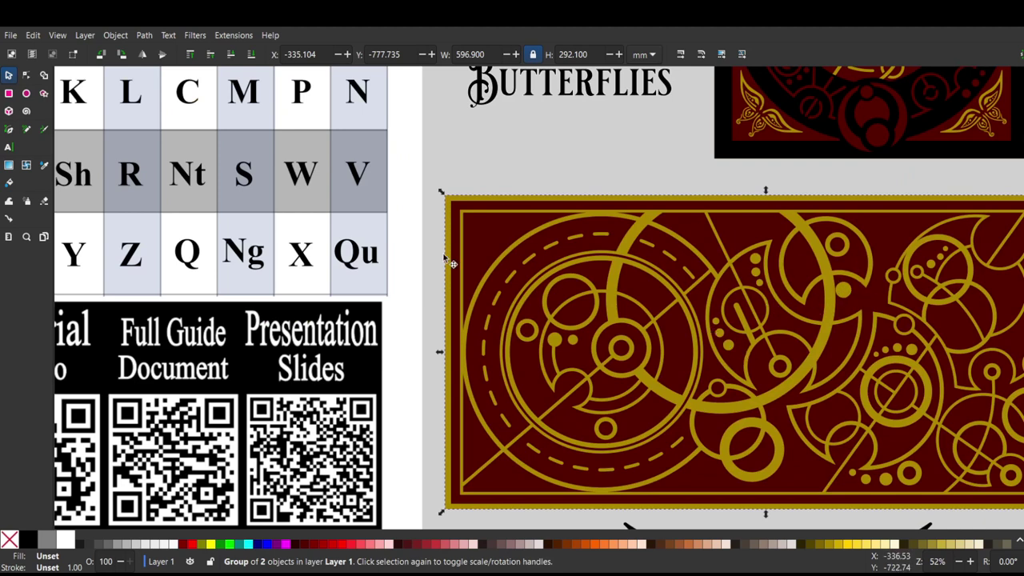
scroll(560, 303, up, 3)
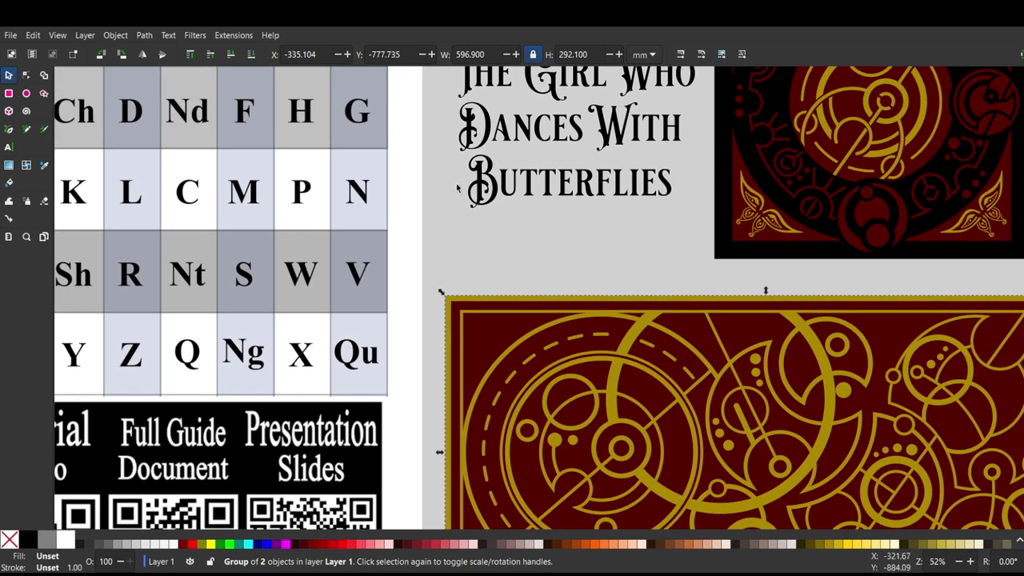
scroll(458, 189, left, 8)
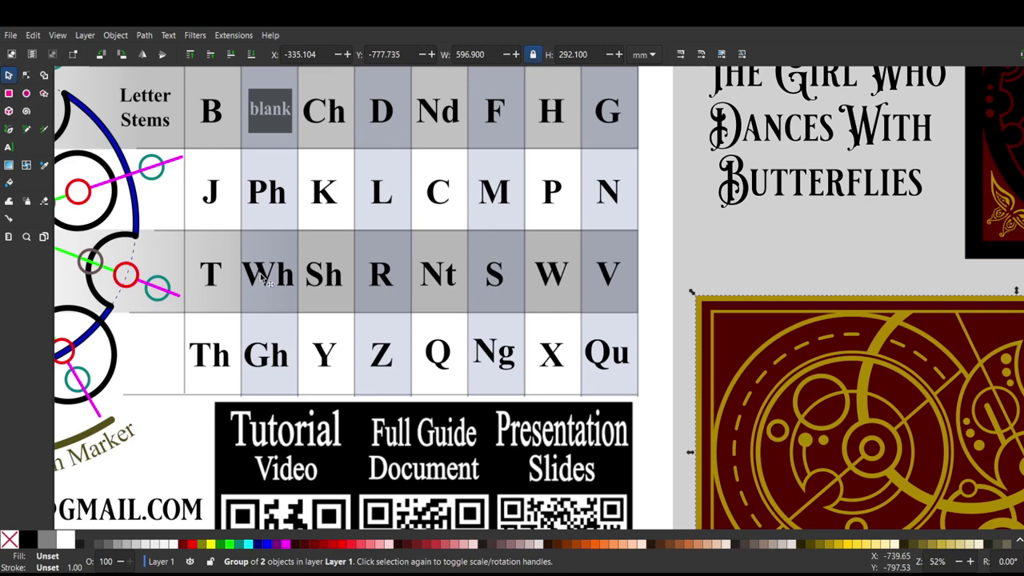
ctrl+scroll(262, 274, down, 3)
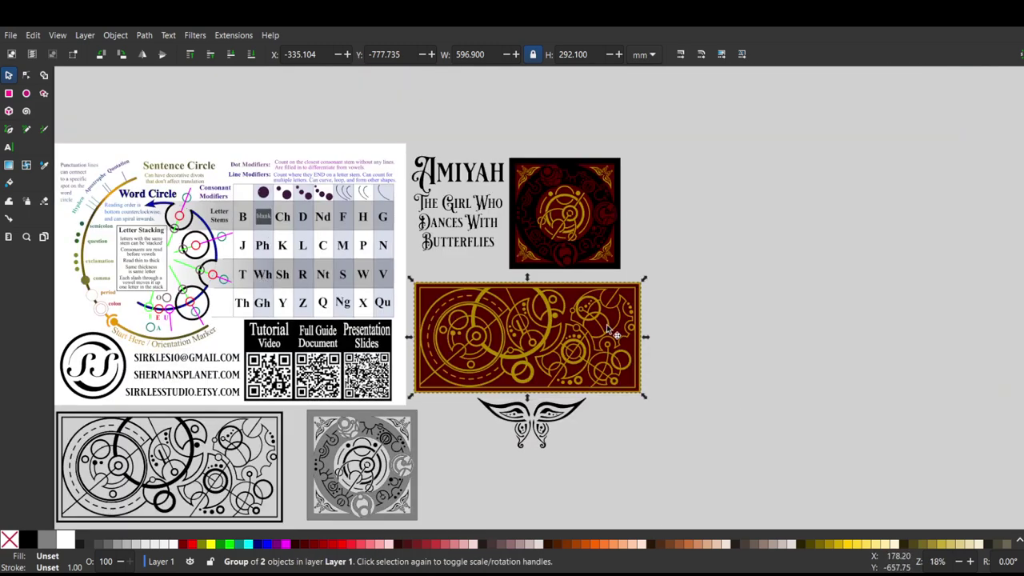
- Inspect the interlocking circles of the red and gold rectangular artwork, view it beside the title text and square artwork, and deselect it
ctrl+scroll(570, 314, up, 3)
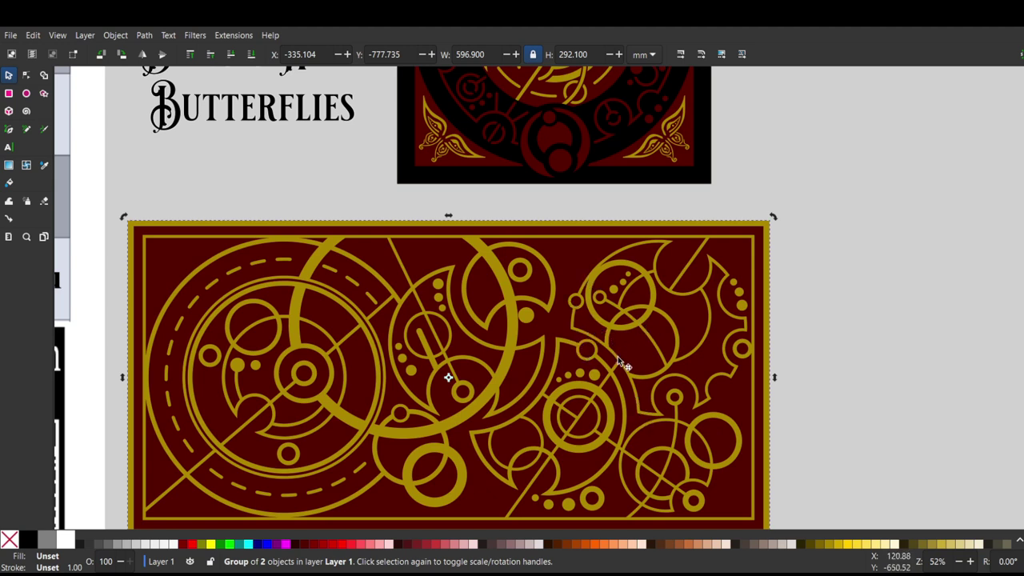
scroll(640, 372, down, 1)
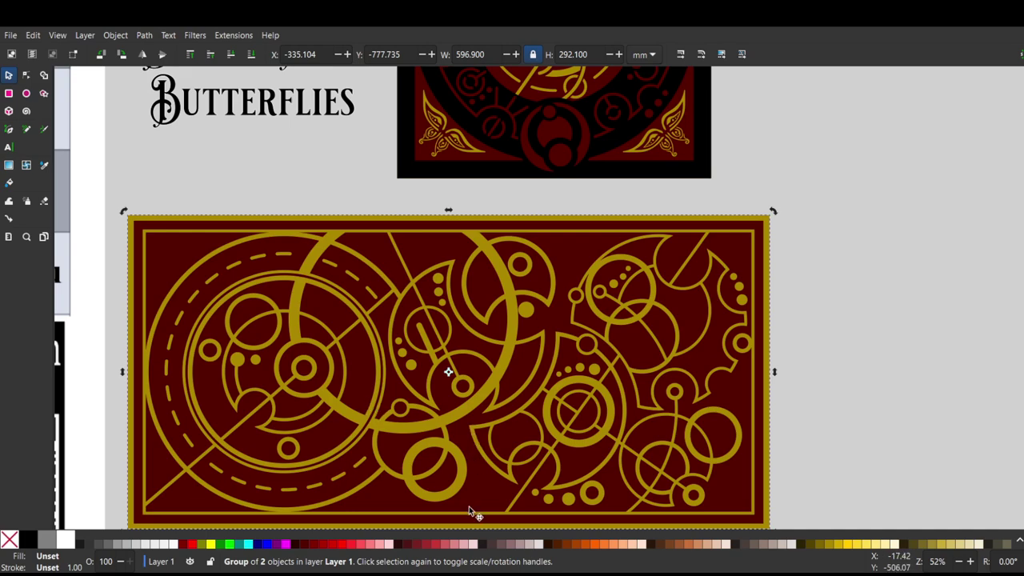
scroll(566, 277, down, 3)
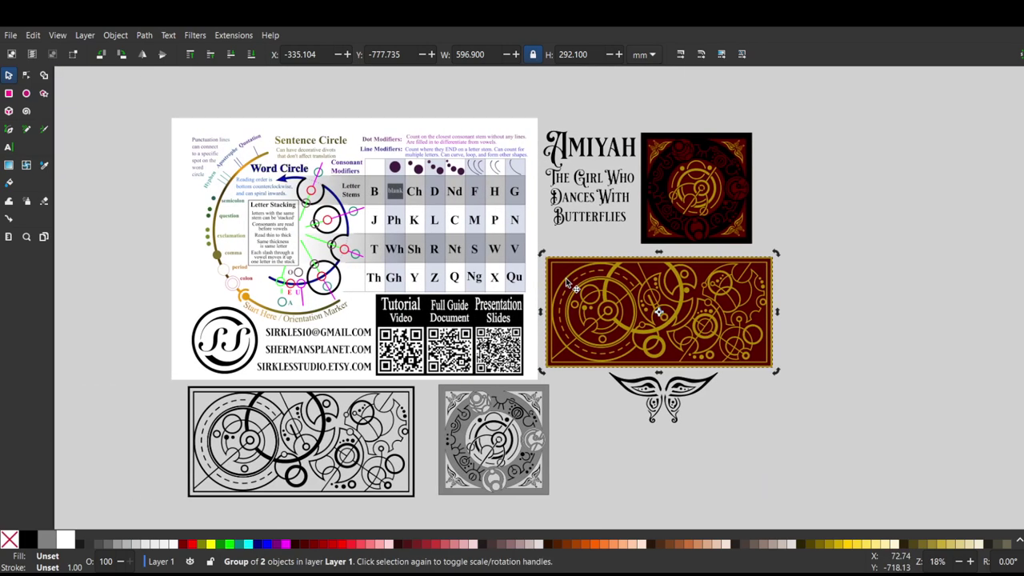
scroll(566, 278, up, 2)
scroll(565, 277, up, 3)
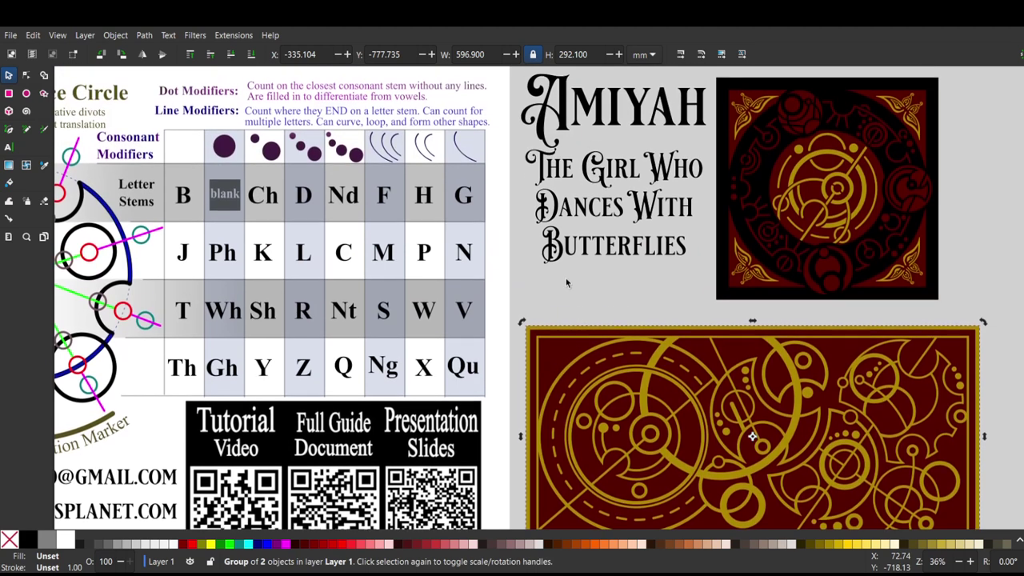
scroll(565, 278, up, 1)
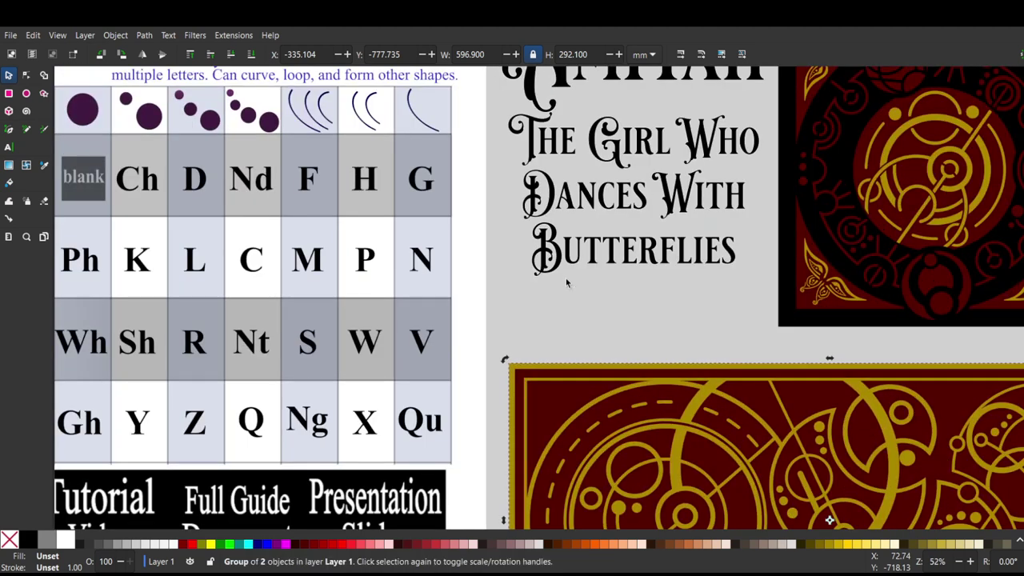
key(Escape)
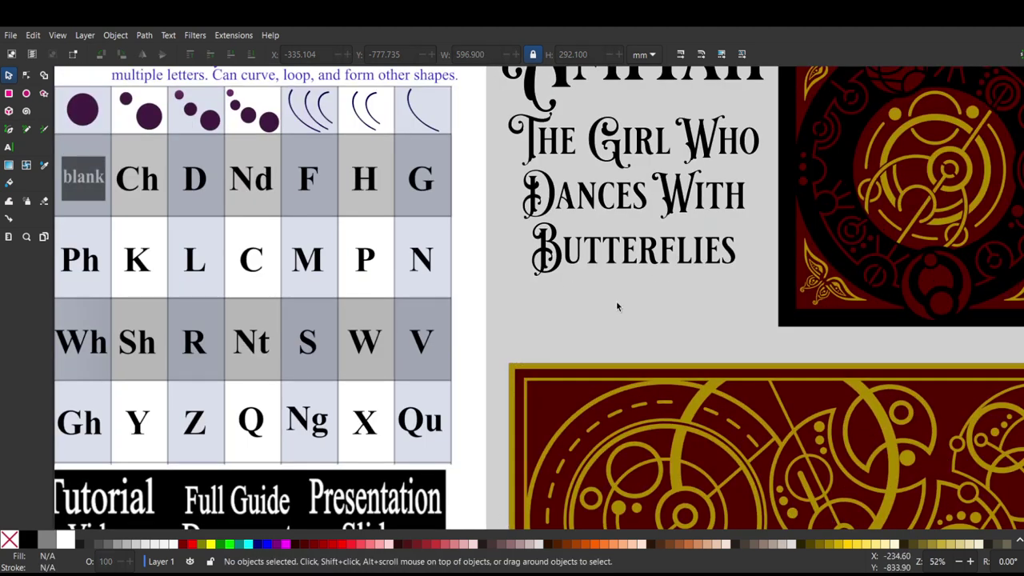